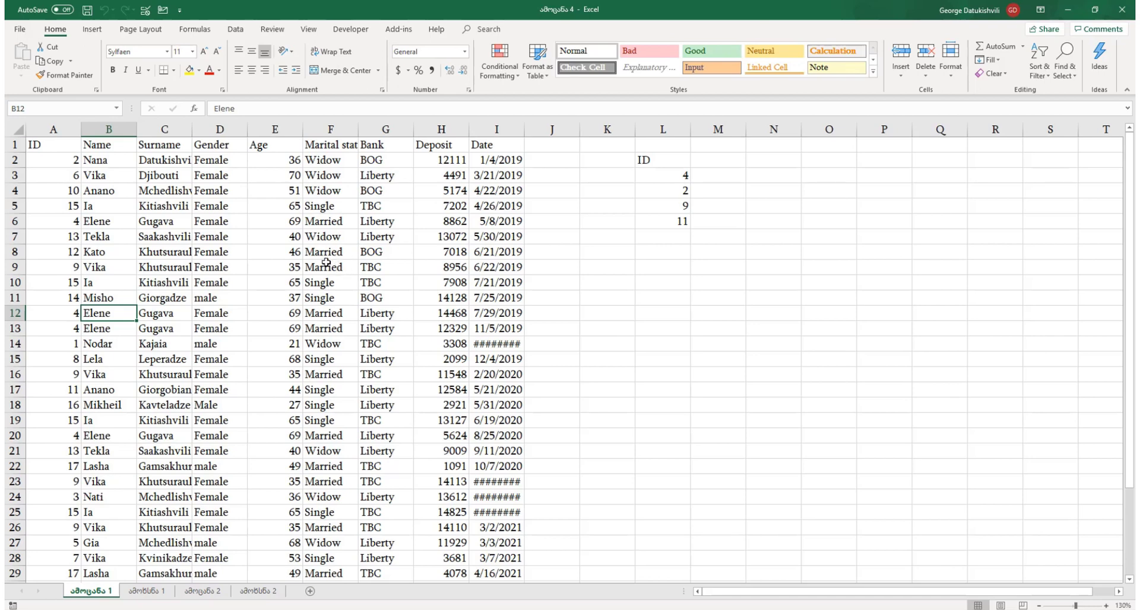
Examine the IDs in column A and the separate list of IDs in column L.
{"action": "left_click", "coordinate": [75, 164]}
{"action": "left_click", "coordinate": [59, 240]}
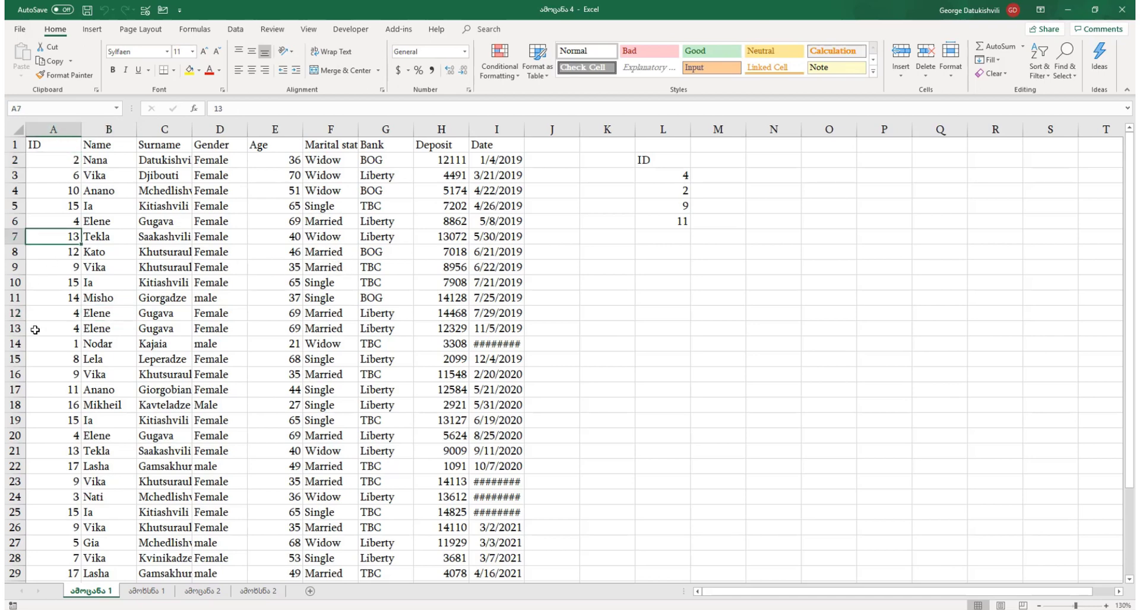
{"action": "left_click", "coordinate": [35, 345]}
{"action": "left_click", "coordinate": [44, 419]}
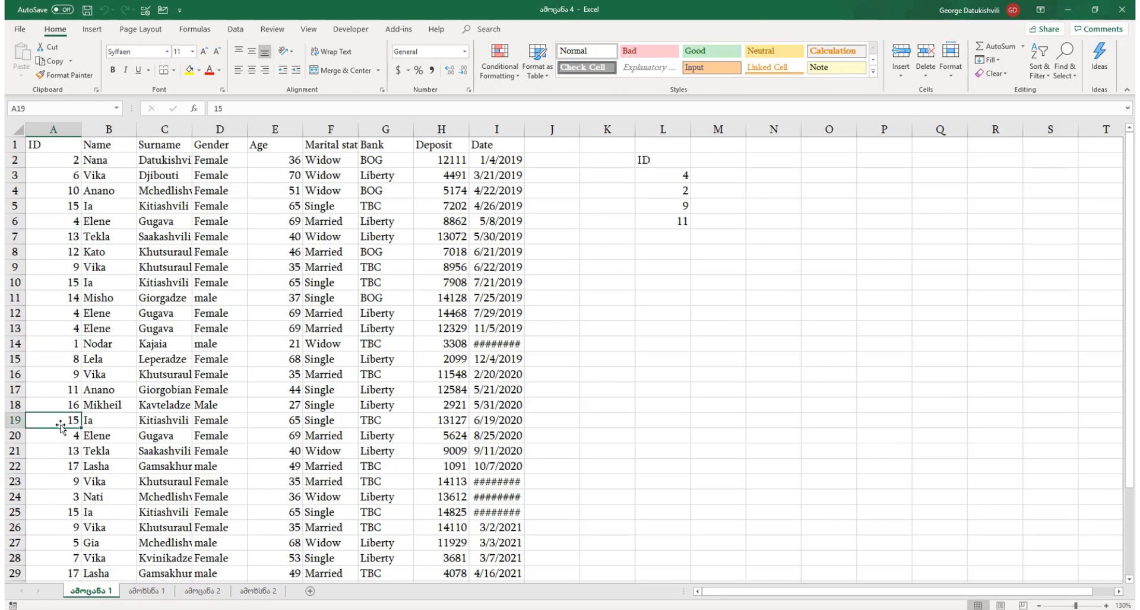
{"action": "left_click", "coordinate": [68, 268]}
{"action": "left_click", "coordinate": [66, 373]}
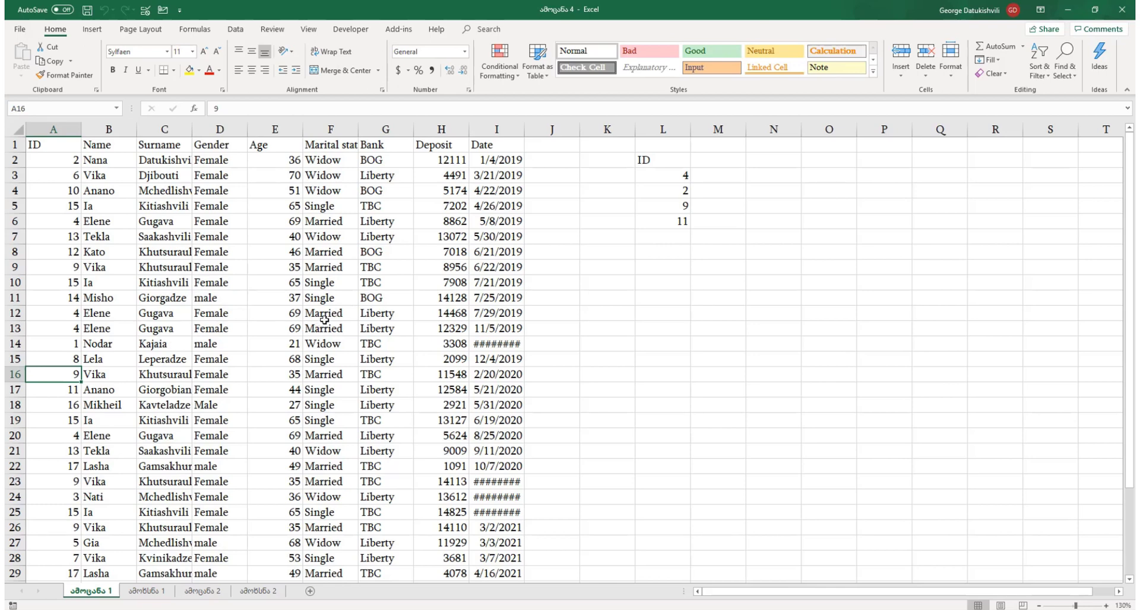
{"action": "left_click_drag", "start_coordinate": [653, 160], "coordinate": [651, 219]}
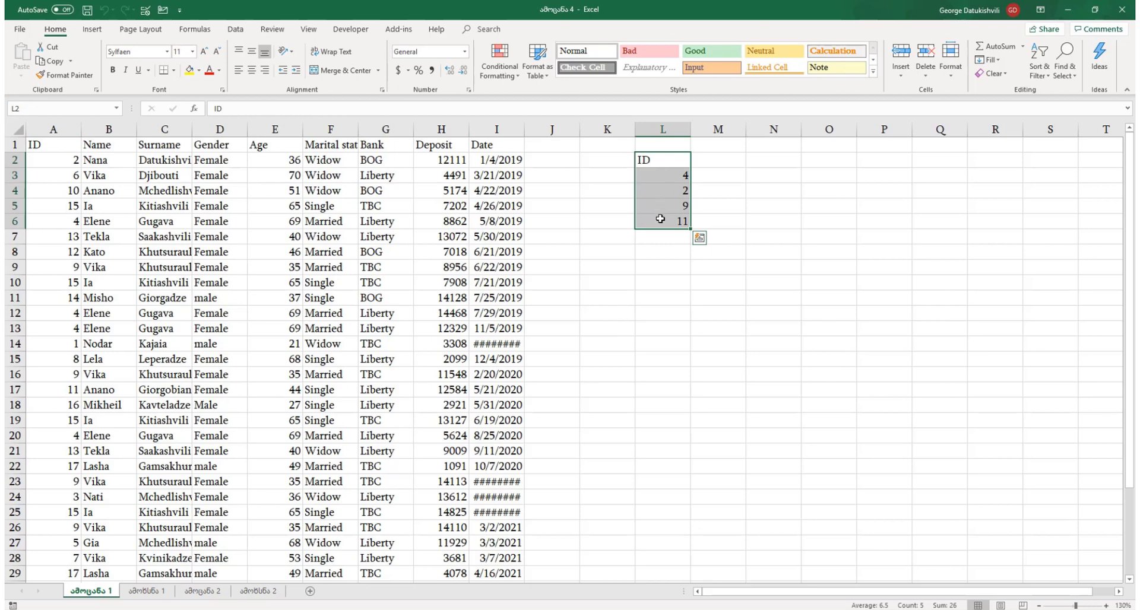
{"action": "left_click", "coordinate": [266, 246]}
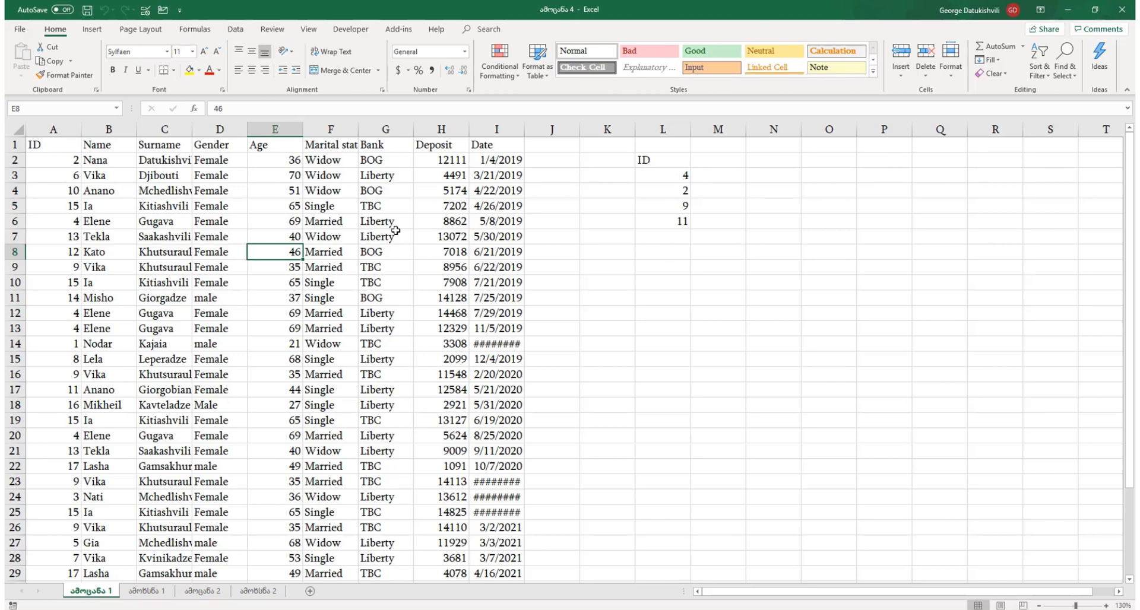
Try filtering the table to rows whose ID does not equal 4 and does not equal 9, and remove the filter.
{"action": "left_click", "coordinate": [167, 221]}
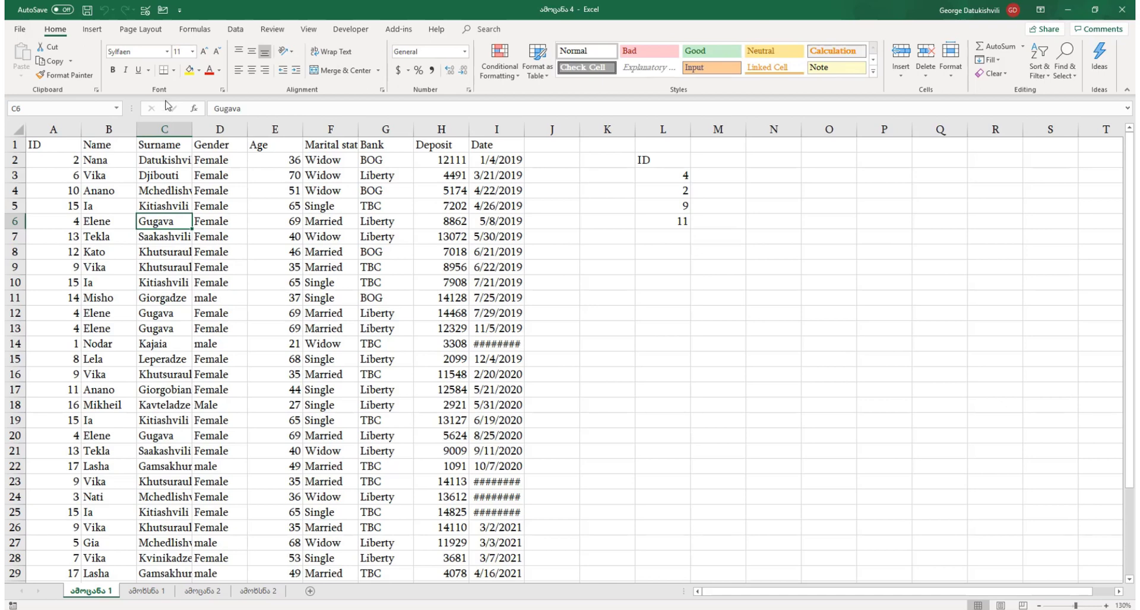
{"action": "key", "text": "ctrl+shift+l"}
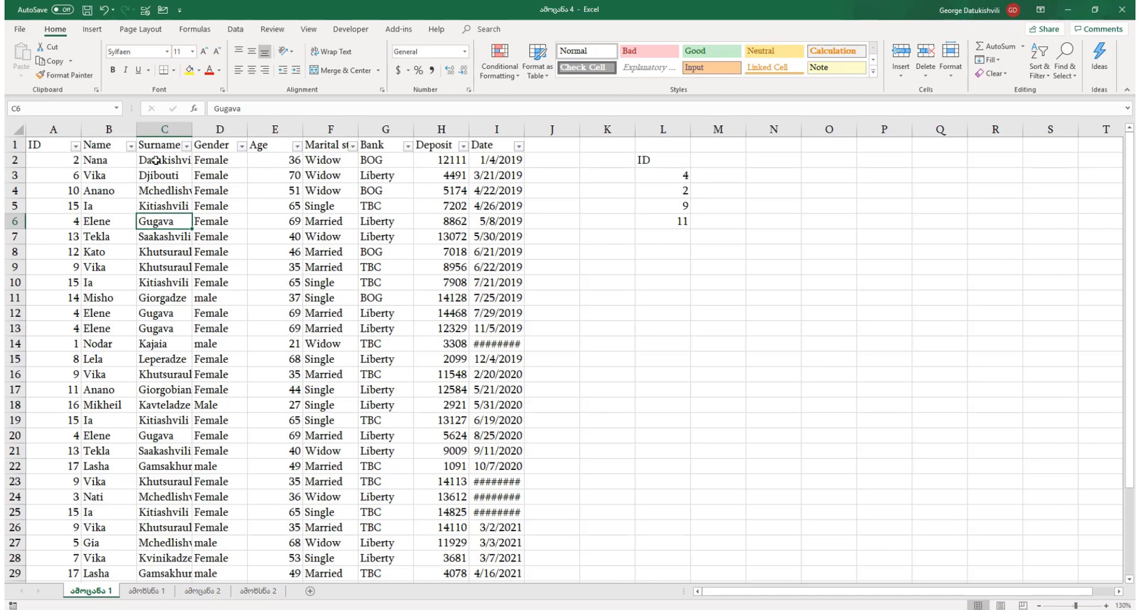
{"action": "left_click", "coordinate": [76, 146]}
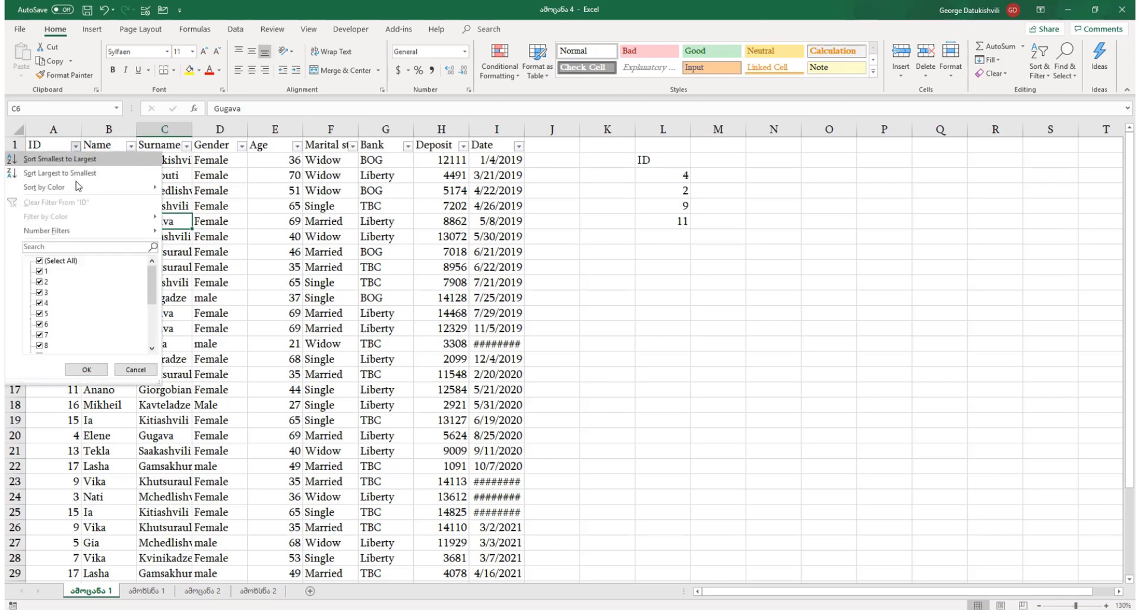
{"action": "mouse_move", "coordinate": [100, 233]}
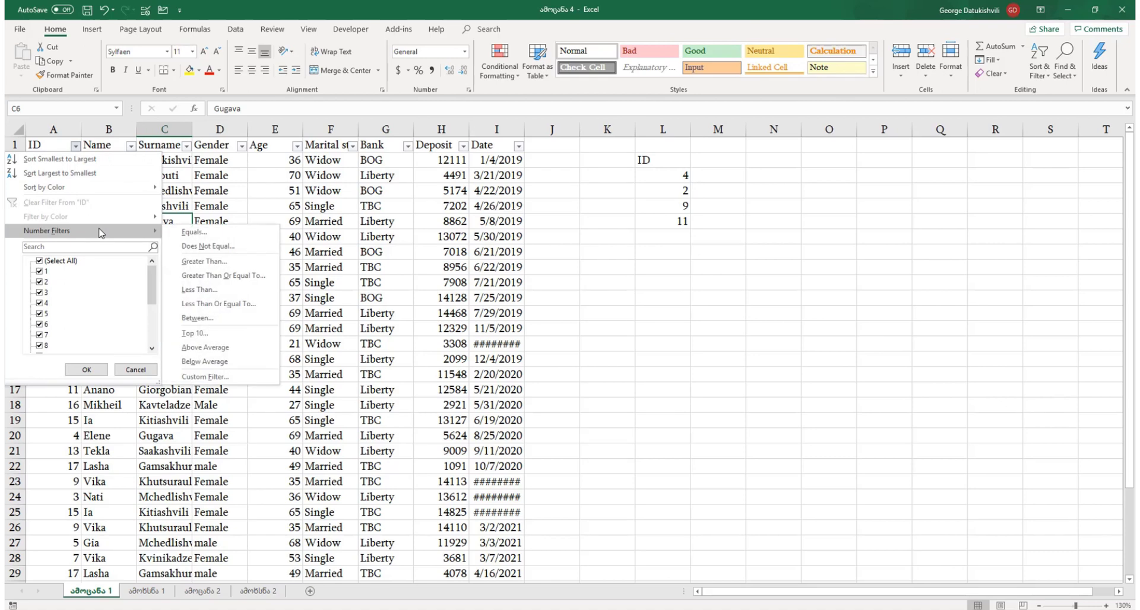
{"action": "left_click", "coordinate": [212, 247]}
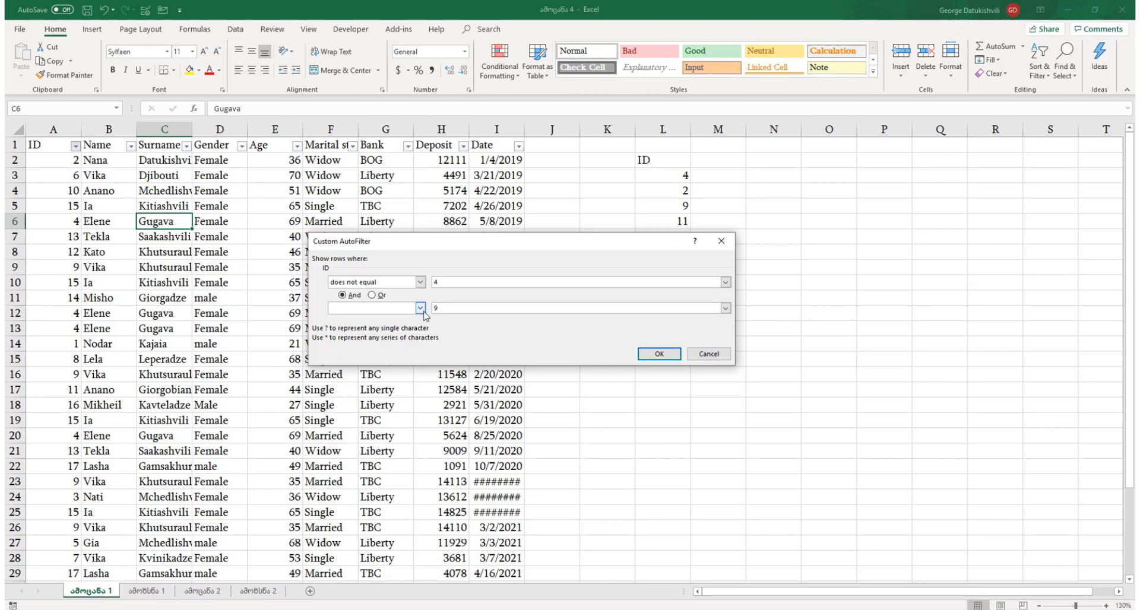
{"action": "left_click", "coordinate": [420, 308]}
{"action": "left_click", "coordinate": [389, 326]}
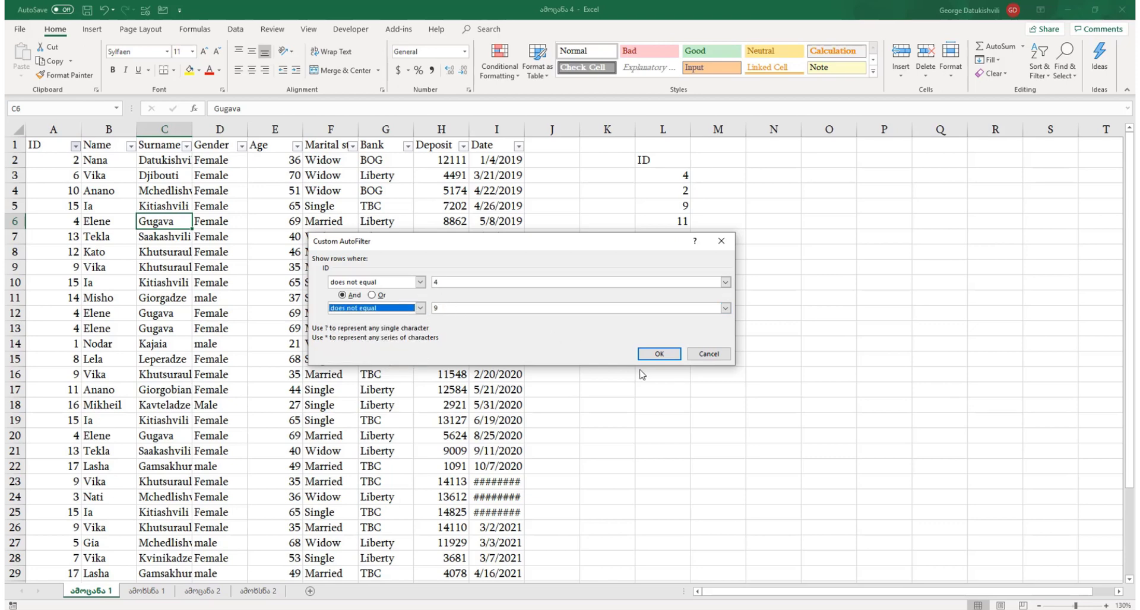
{"action": "left_click", "coordinate": [657, 353]}
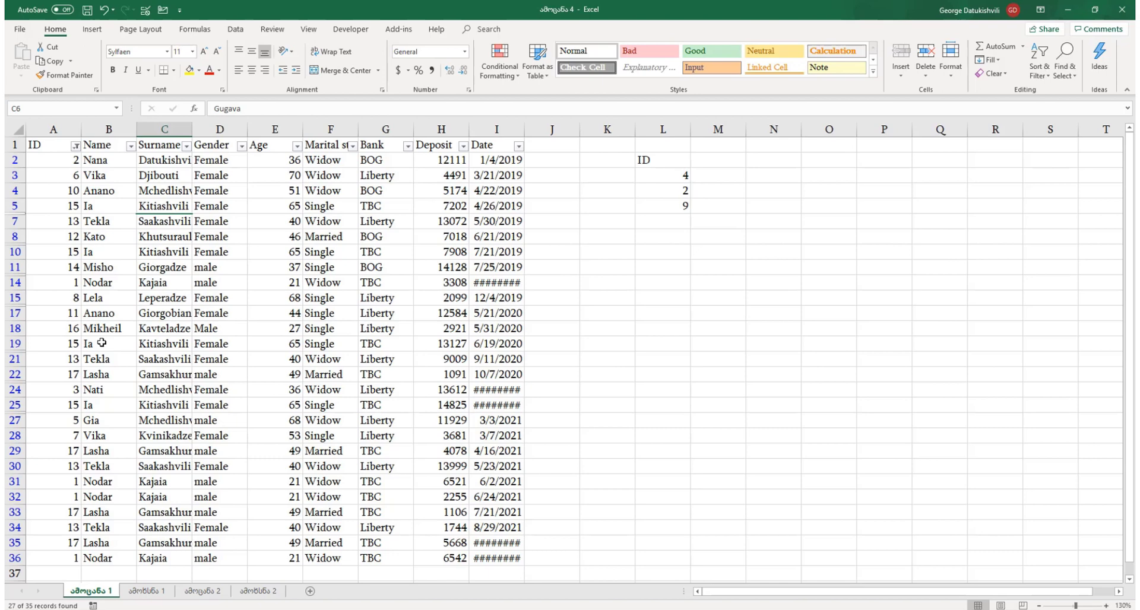
{"action": "key", "text": "ctrl+shift+l"}
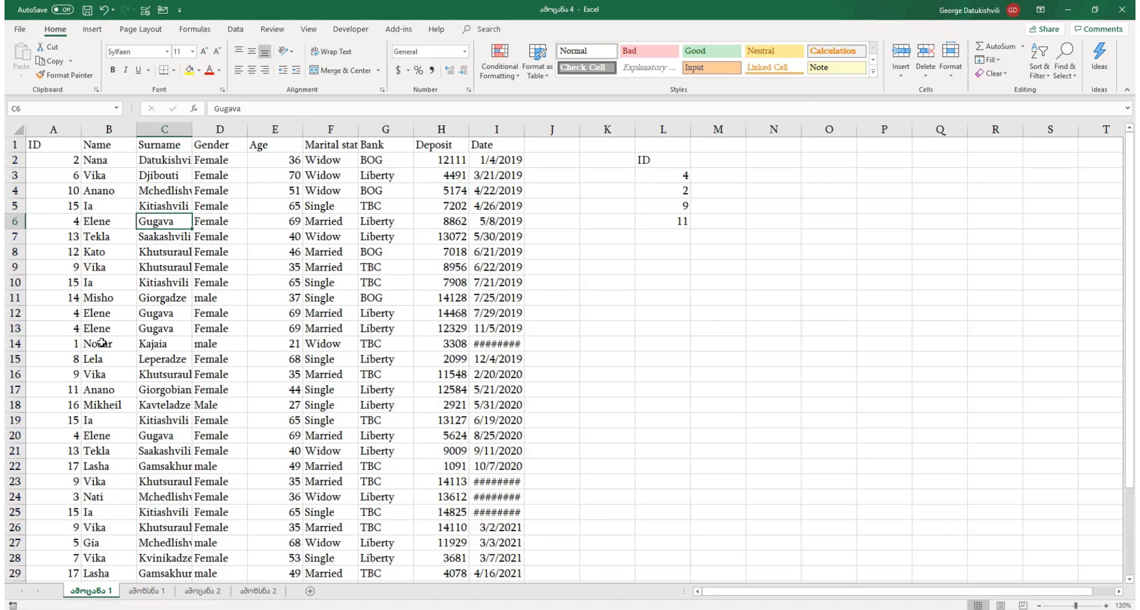
Insert a blank column before the Name column and give it the header "text" in B1.
{"action": "left_click", "coordinate": [127, 148]}
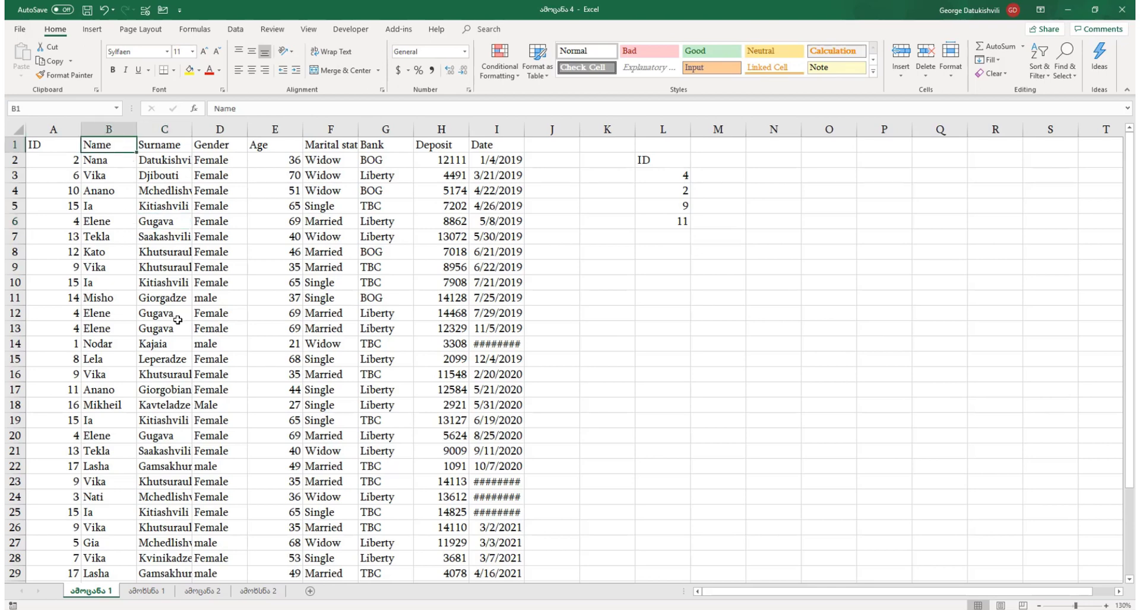
{"action": "right_click", "coordinate": [123, 127]}
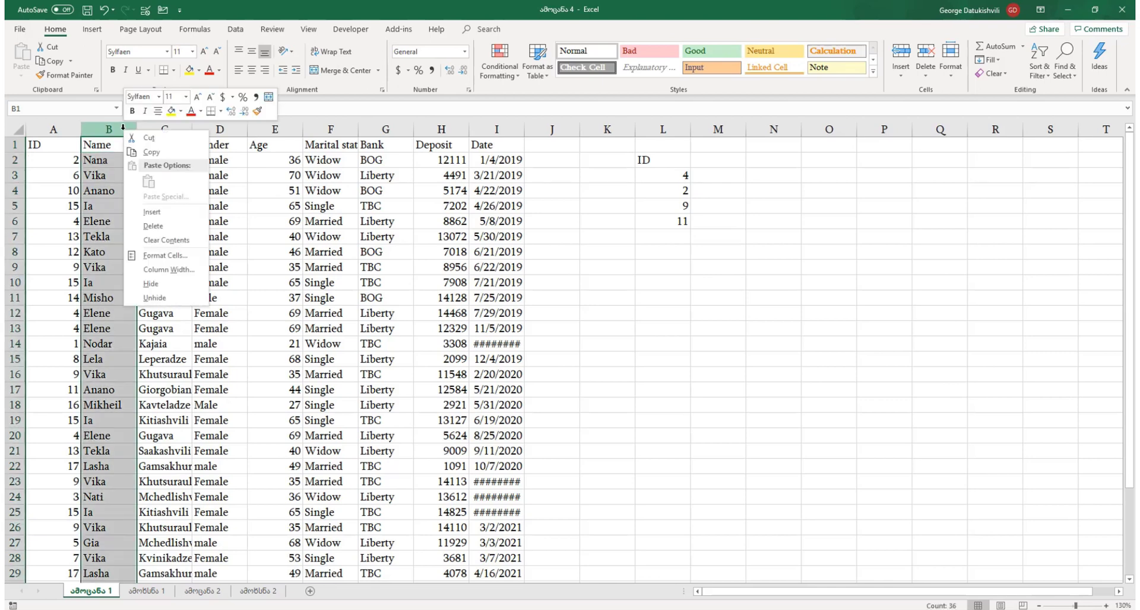
{"action": "left_click", "coordinate": [161, 215]}
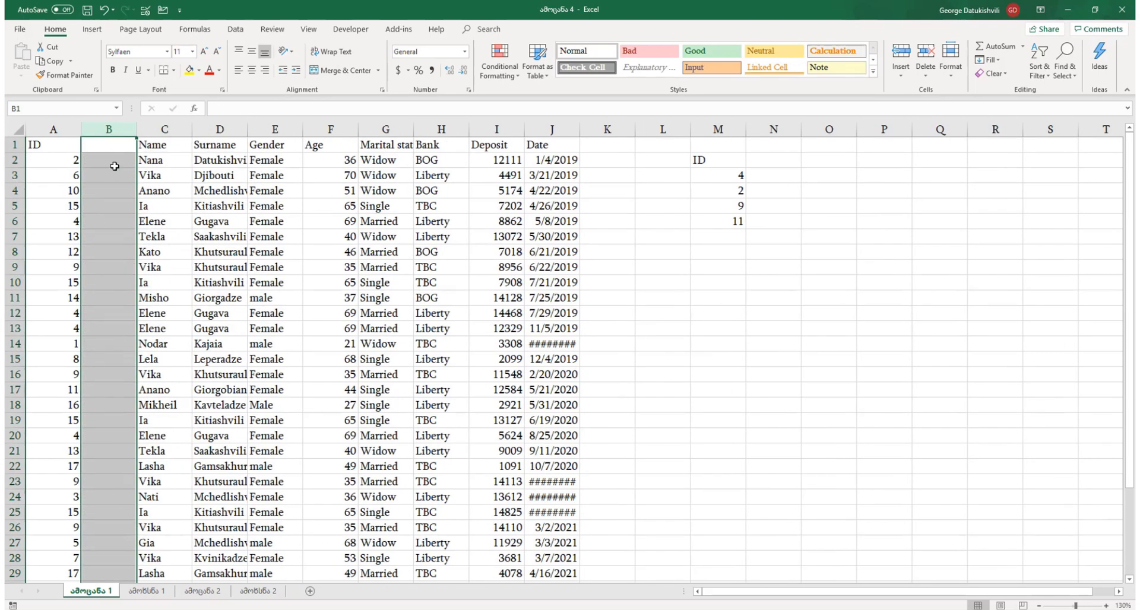
{"action": "left_click", "coordinate": [121, 145]}
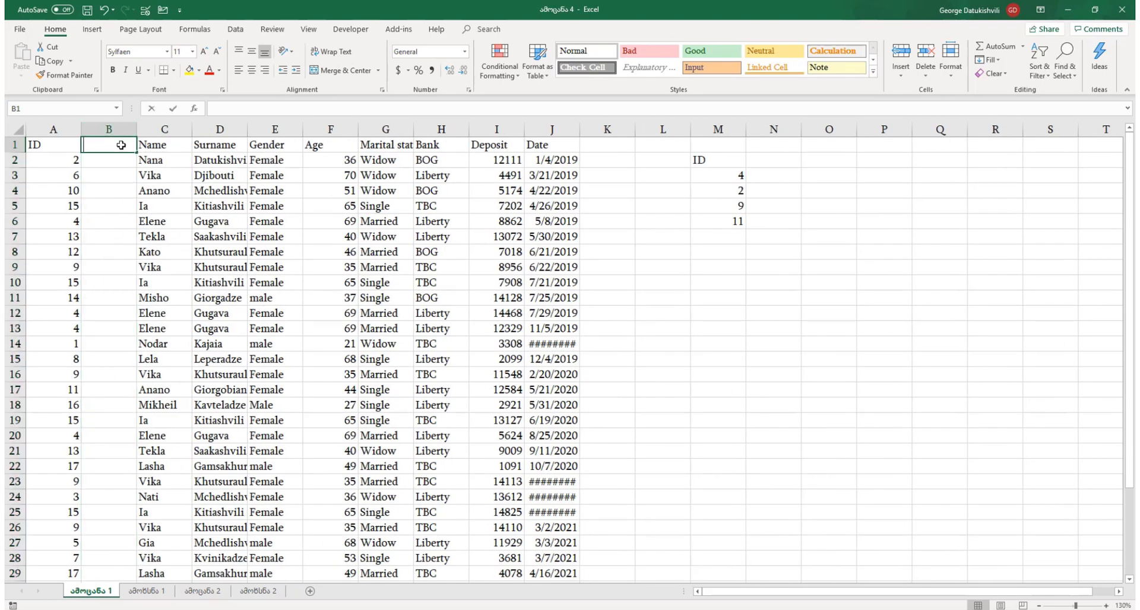
{"action": "type", "text": "text"}
{"action": "key", "text": "Return"}
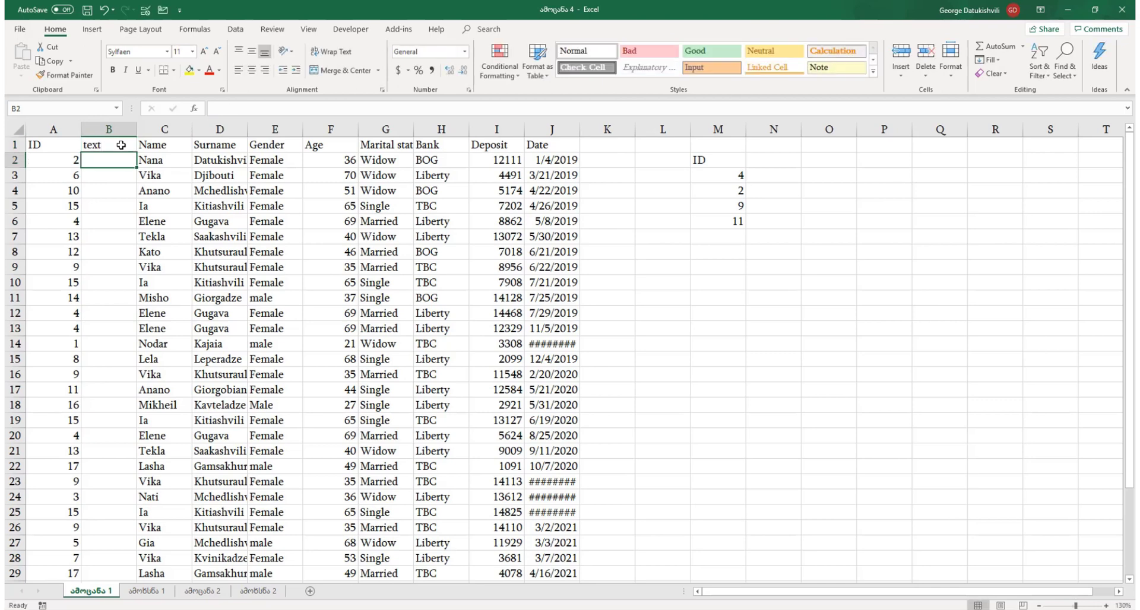
Enter a VLOOKUP in B2 that looks up A2 in $M$2:$M$6, with column index 1 and range lookup 0.
{"action": "type", "text": "=vlo"}
{"action": "key", "text": "Tab"}
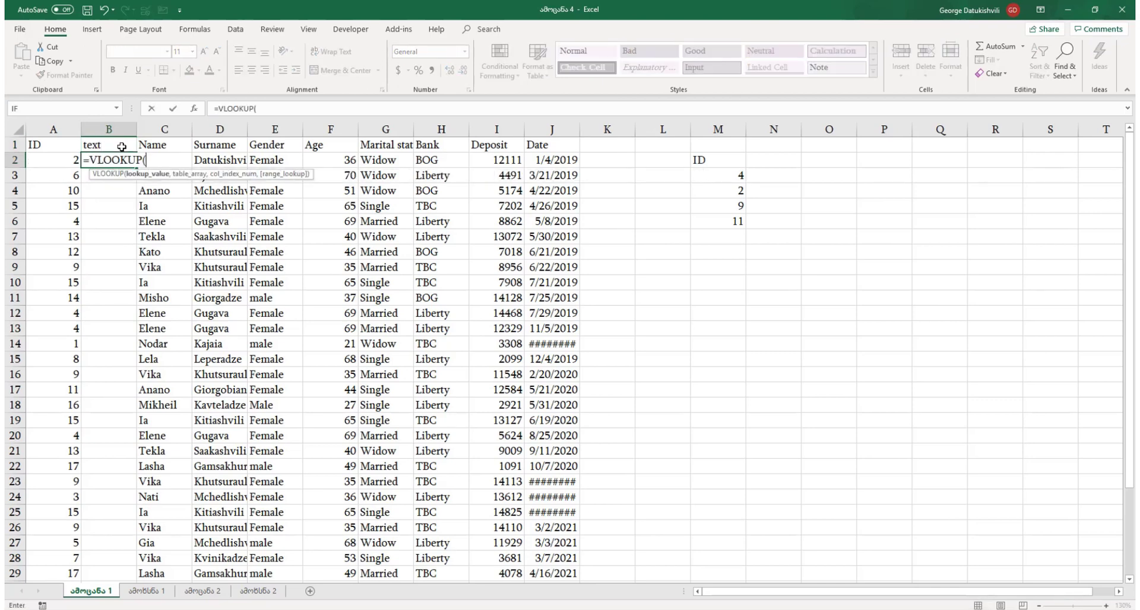
{"action": "left_click", "coordinate": [195, 110]}
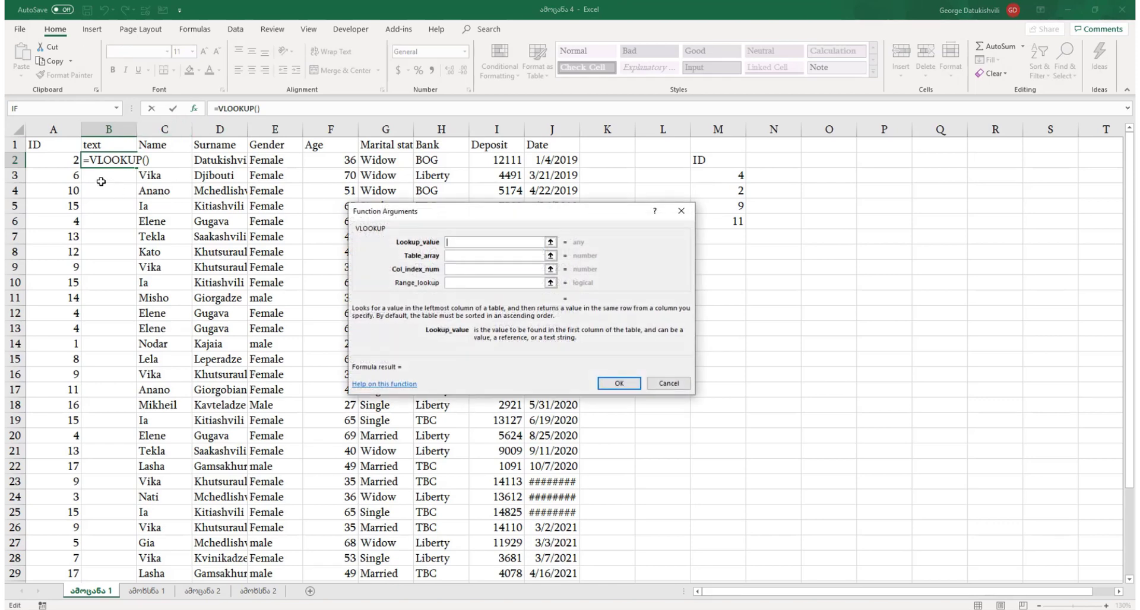
{"action": "left_click", "coordinate": [69, 161]}
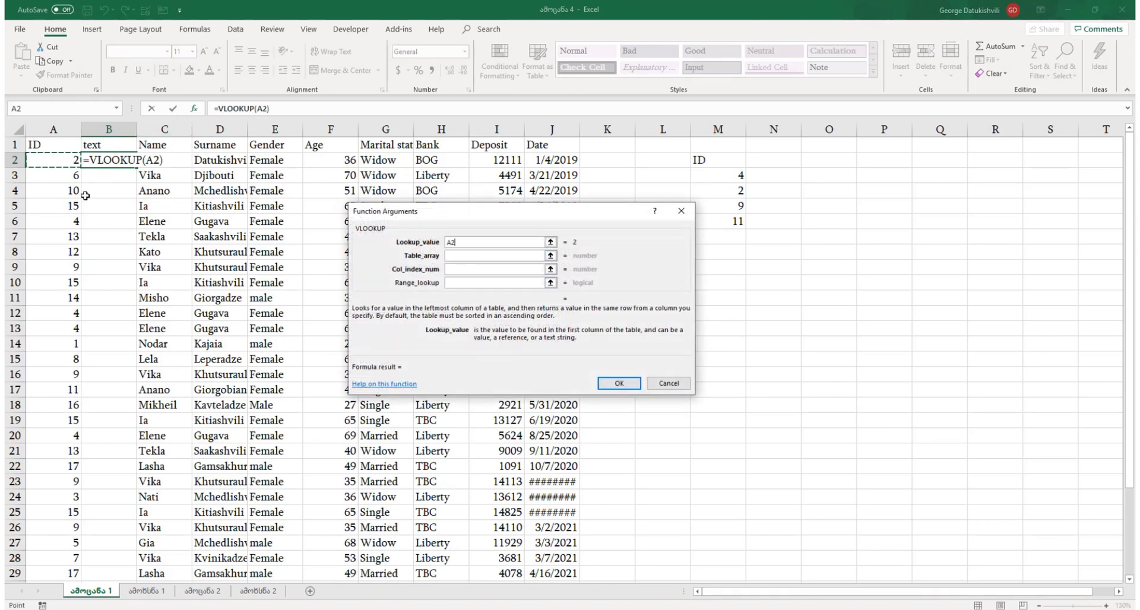
{"action": "left_click", "coordinate": [450, 257]}
{"action": "left_click_drag", "start_coordinate": [707, 159], "coordinate": [717, 224]}
{"action": "key", "text": "F4"}
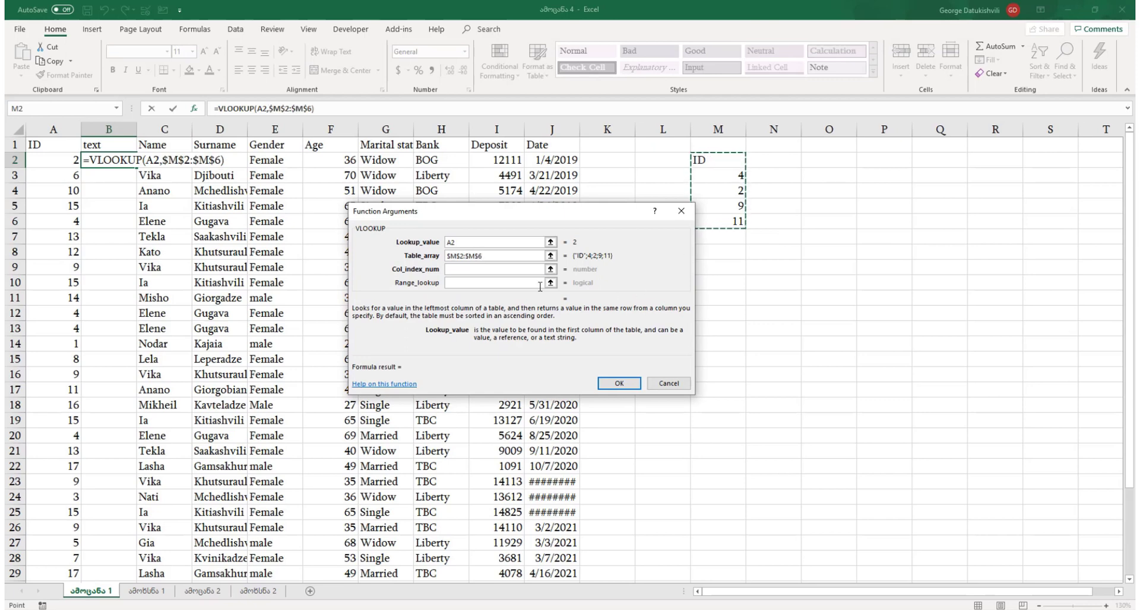
{"action": "key", "text": "Tab"}
{"action": "type", "text": "1"}
{"action": "key", "text": "Tab"}
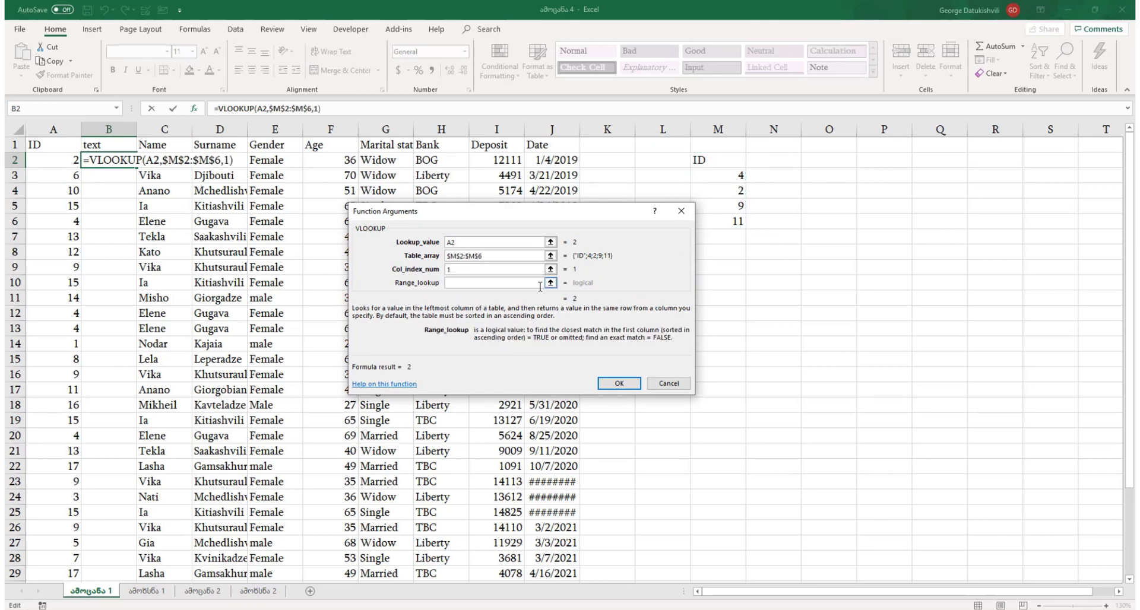
{"action": "type", "text": "0"}
{"action": "key", "text": "Return"}
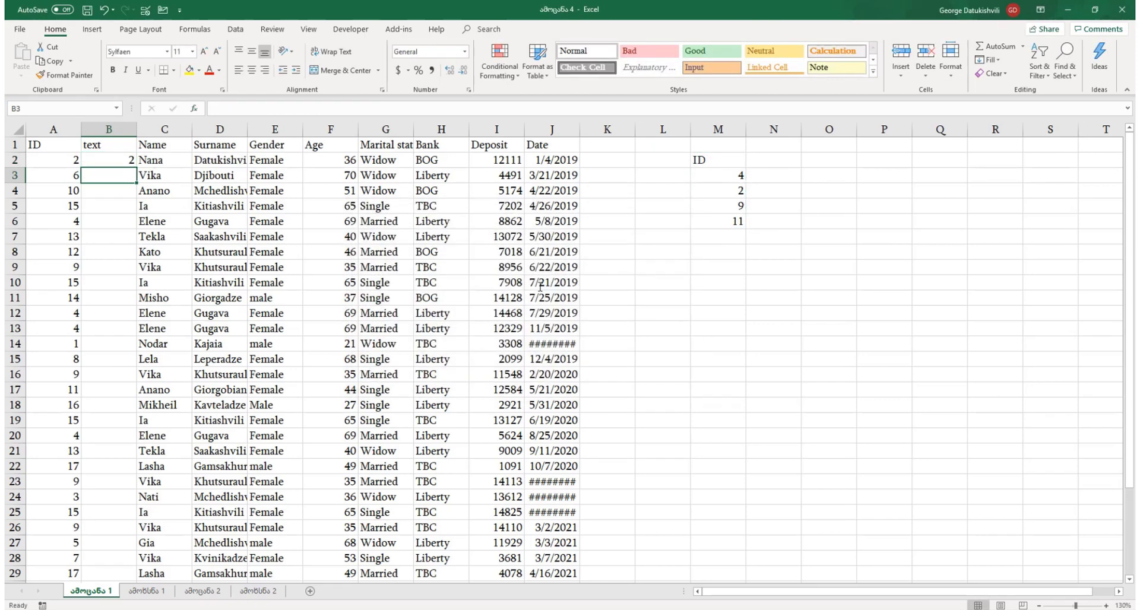
Fill the VLOOKUP formula from B2 down the text column to the last data row.
{"action": "left_click", "coordinate": [129, 161]}
{"action": "key", "text": "ctrl+shift+Down"}
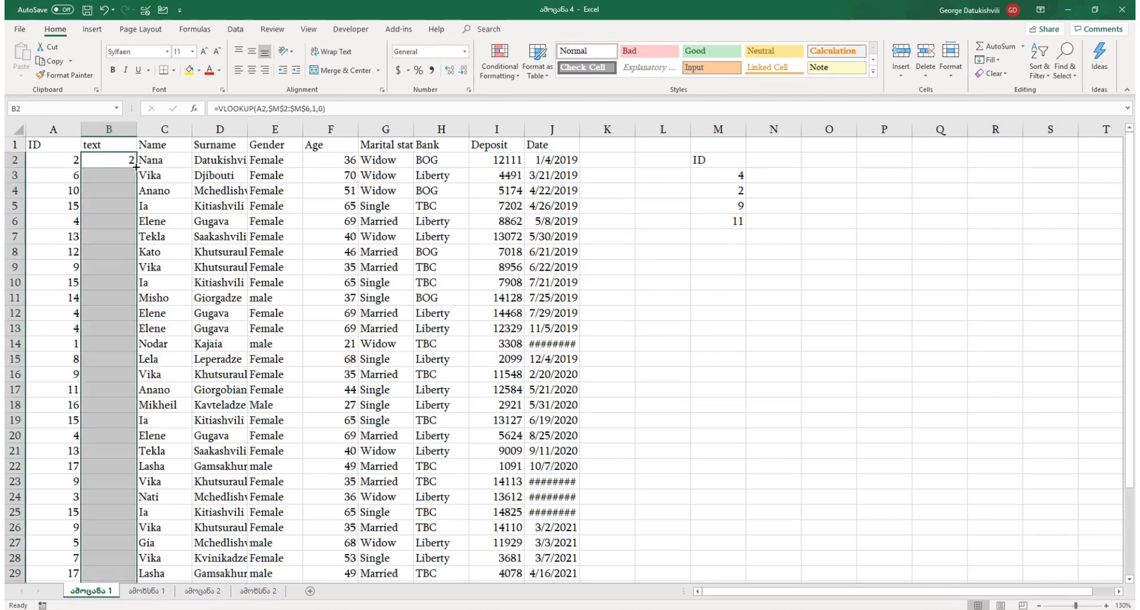
{"action": "key", "text": "ctrl+d"}
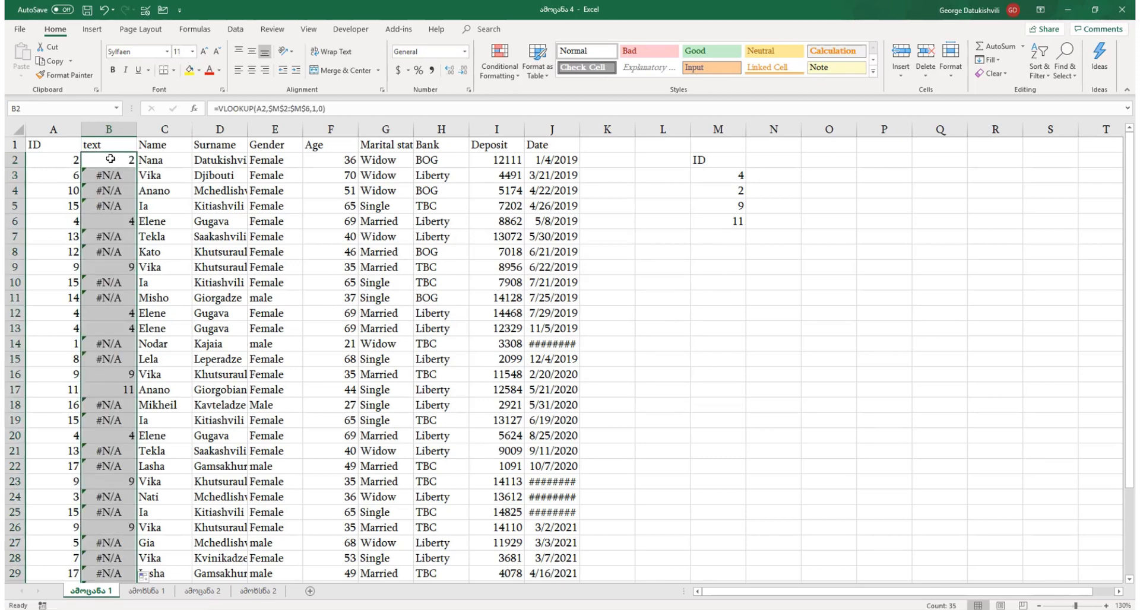
Wrap the VLOOKUP in B2 in IFNA with "need" as the value if N/A, and fill it down the text column.
{"action": "left_click", "coordinate": [106, 159]}
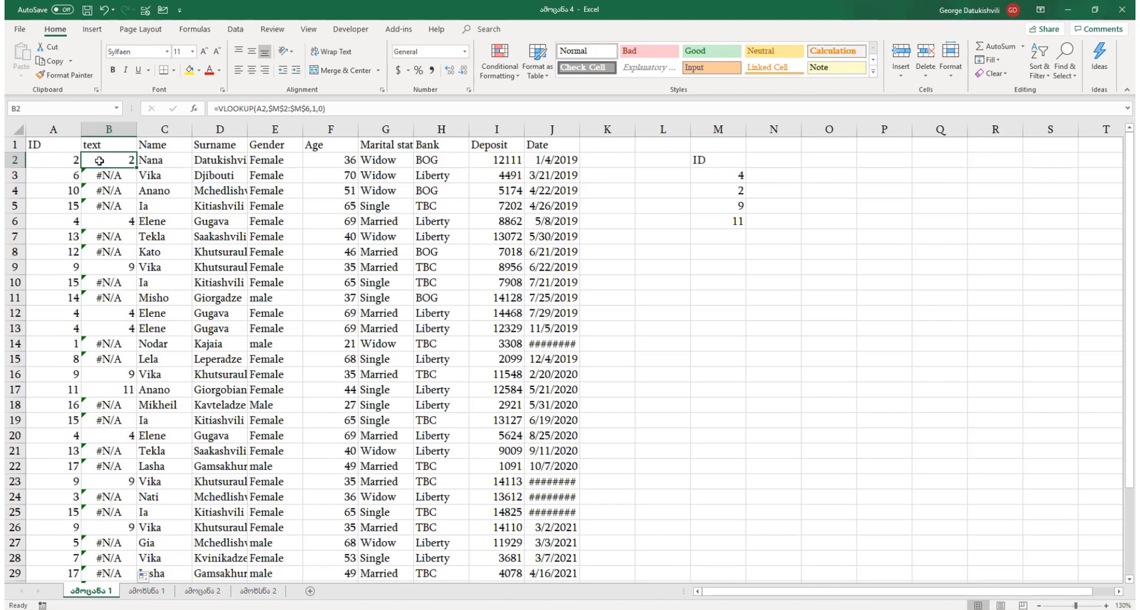
{"action": "double_click", "coordinate": [100, 161]}
{"action": "left_click", "coordinate": [92, 161]}
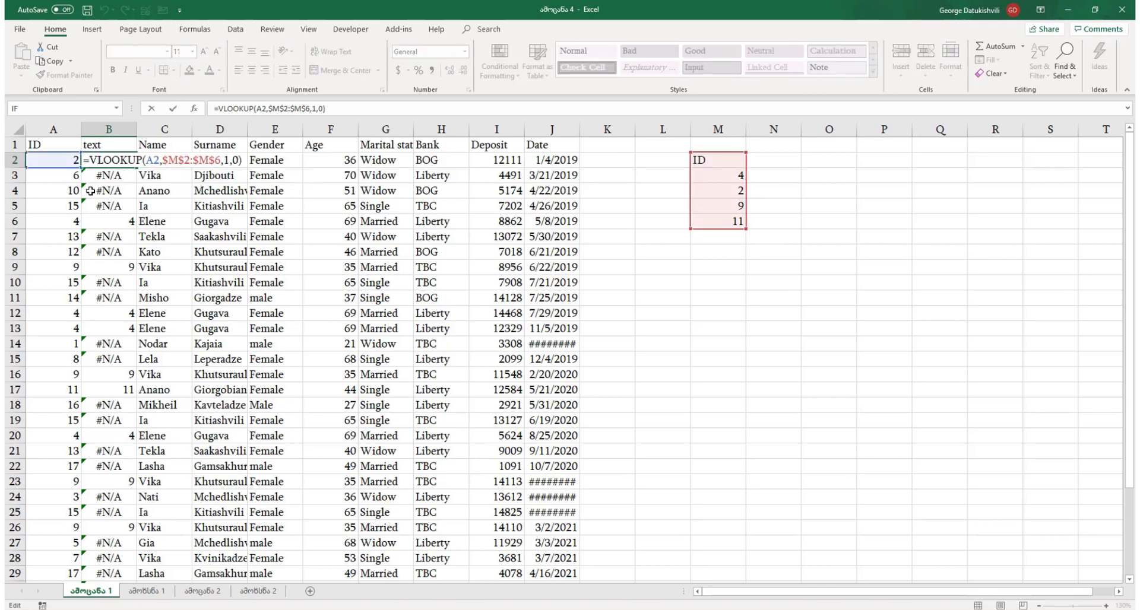
{"action": "type", "text": "IFNA("}
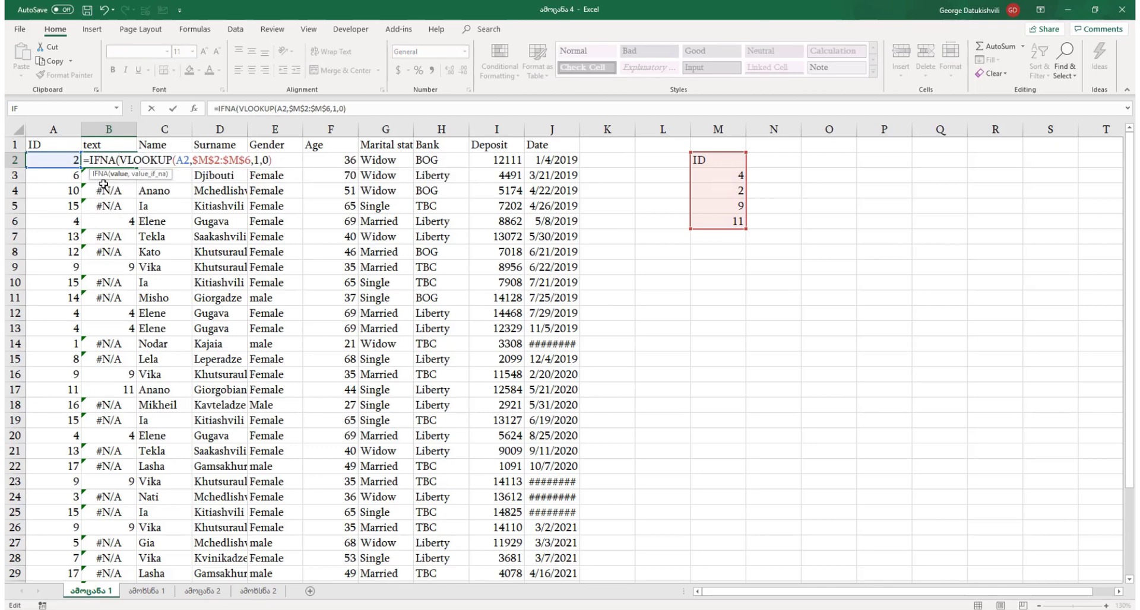
{"action": "left_click", "coordinate": [196, 109]}
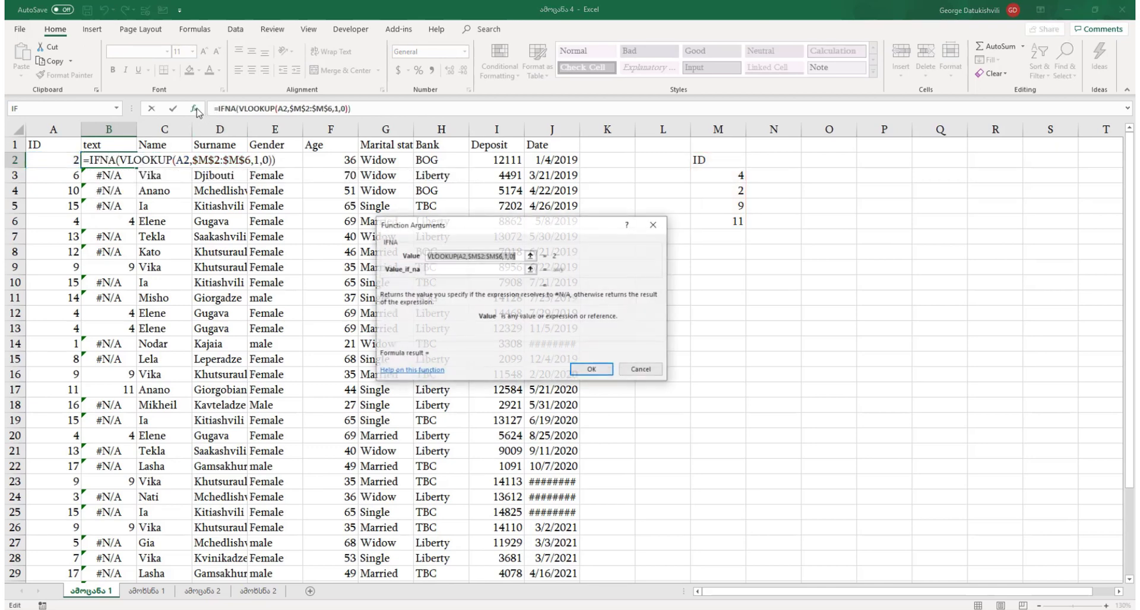
{"action": "left_click", "coordinate": [435, 270]}
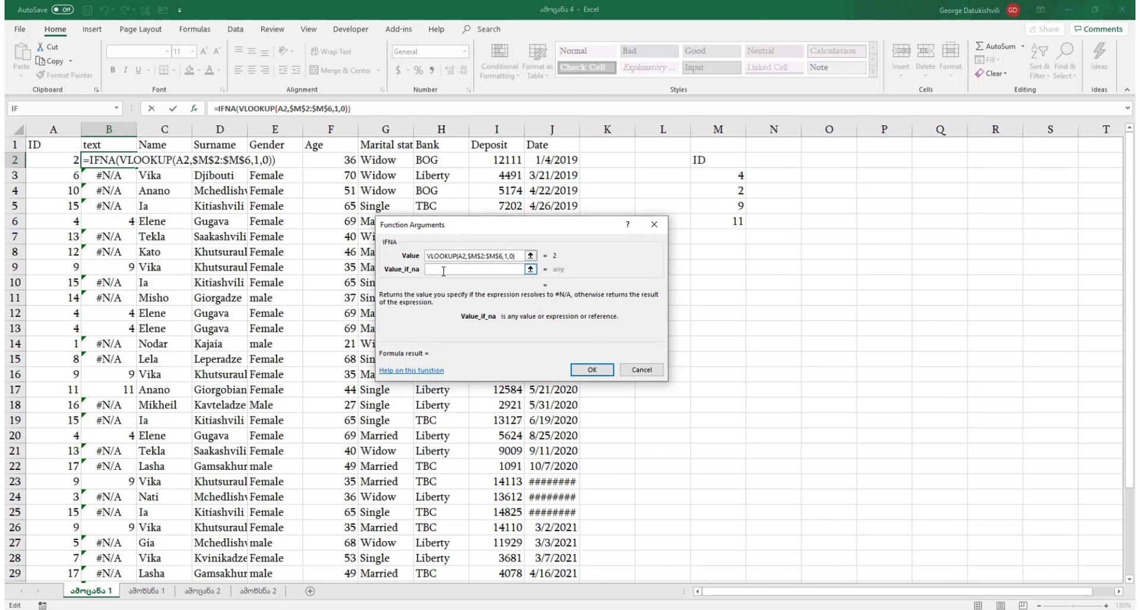
{"action": "type", "text": "need"}
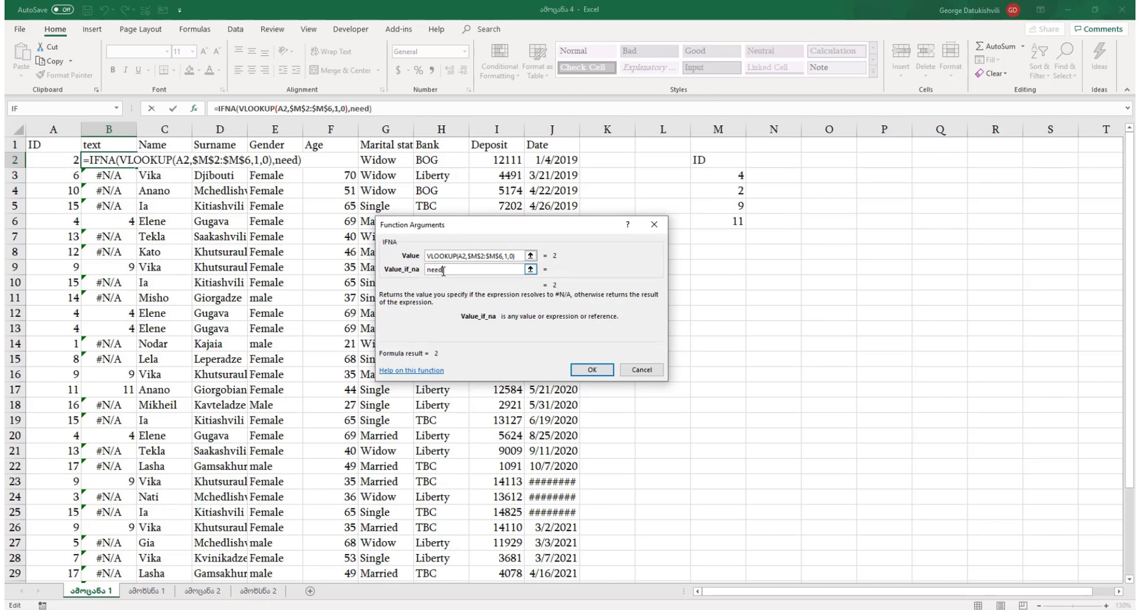
{"action": "key", "text": "Return"}
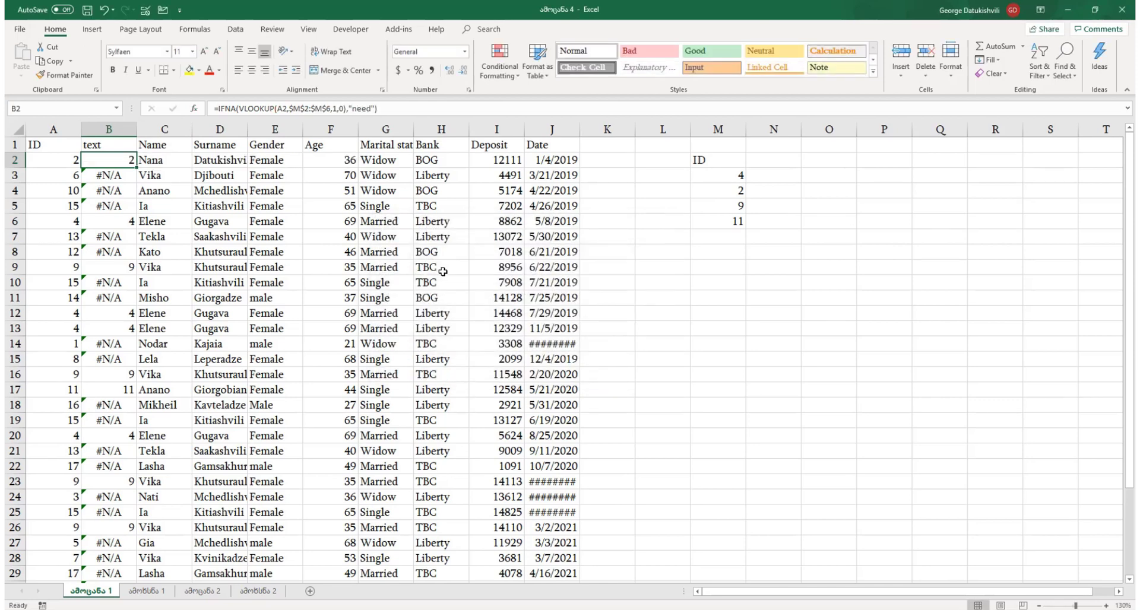
{"action": "double_click", "coordinate": [136, 171]}
Turn on filtering for the customer table and filter the text column to show only "need" rows.
{"action": "left_click", "coordinate": [209, 195]}
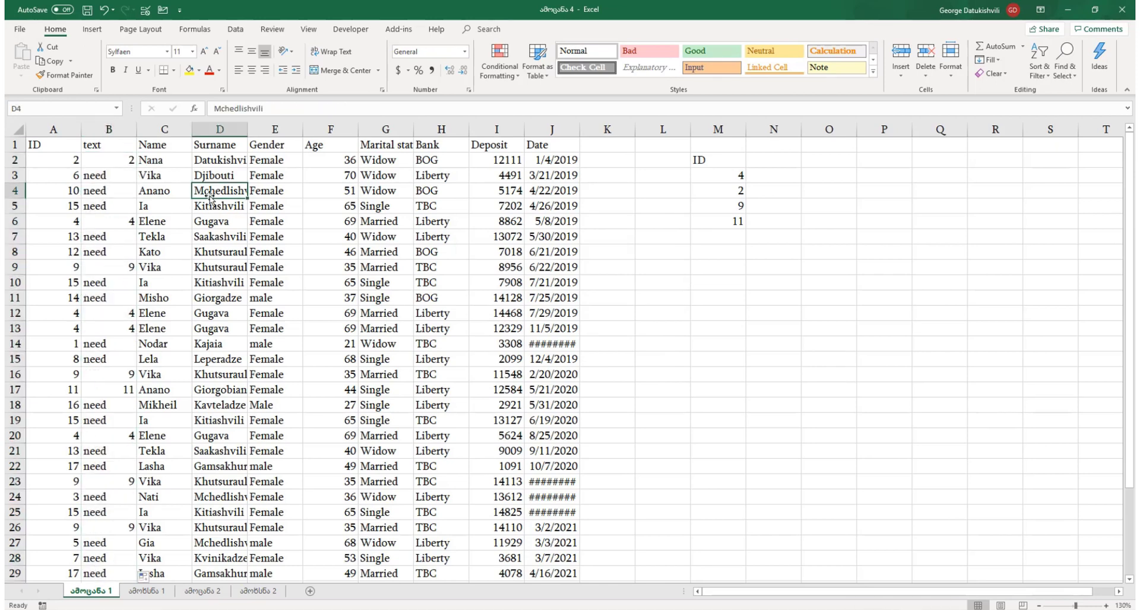
{"action": "key", "text": "ctrl+shift+l"}
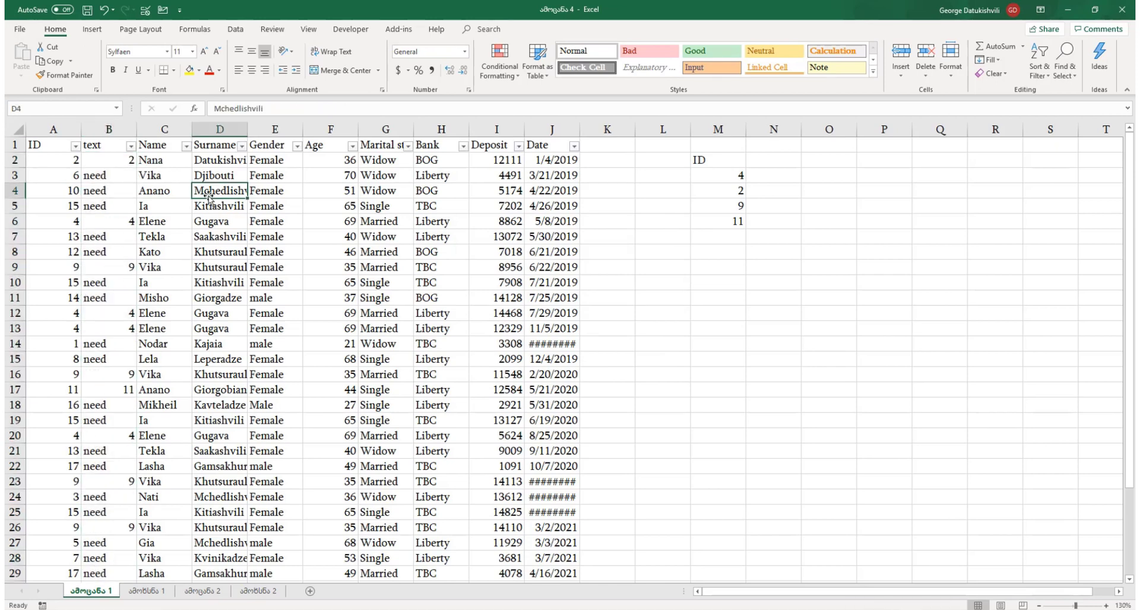
{"action": "left_click", "coordinate": [130, 146]}
{"action": "left_click", "coordinate": [54, 262]}
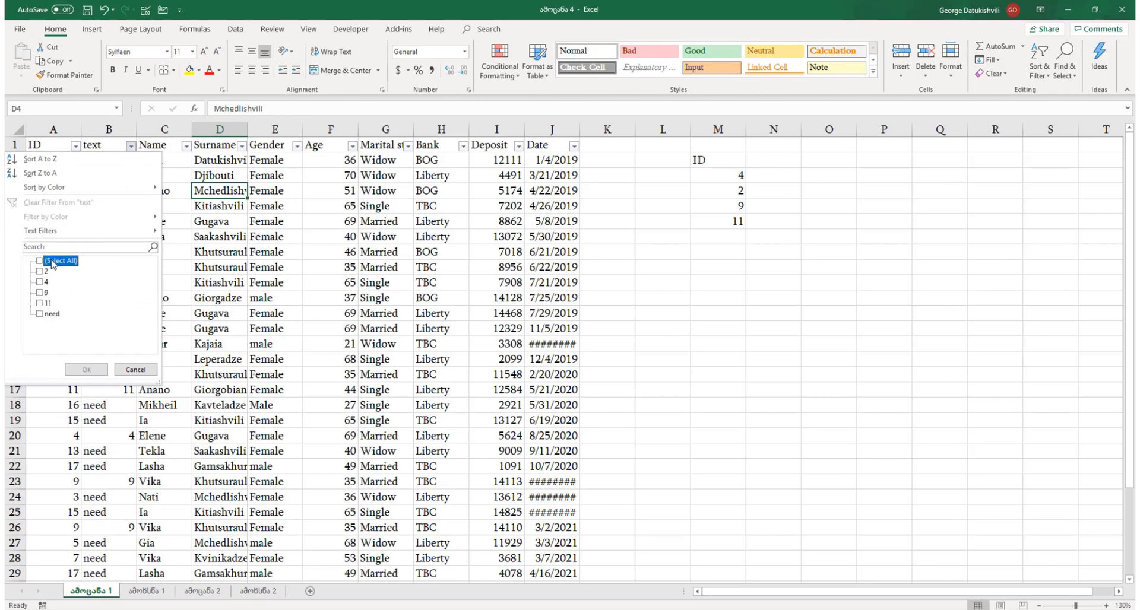
{"action": "left_click", "coordinate": [39, 314]}
{"action": "left_click", "coordinate": [83, 369]}
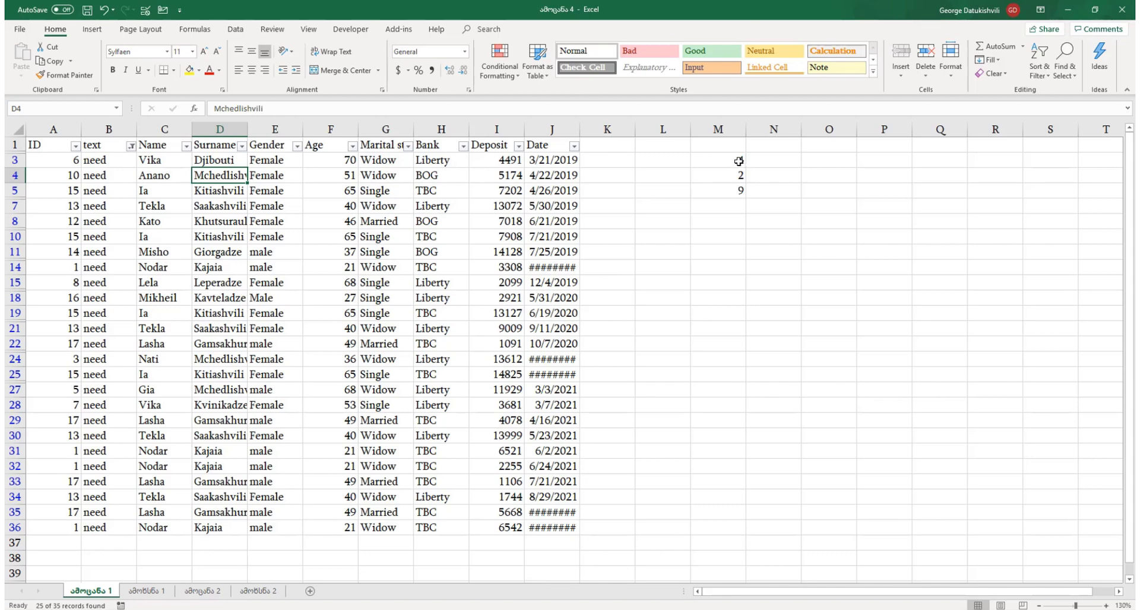
Remove the filter from the customer table so all rows are shown.
{"action": "left_click", "coordinate": [445, 224]}
{"action": "key", "text": "ctrl+shift+l"}
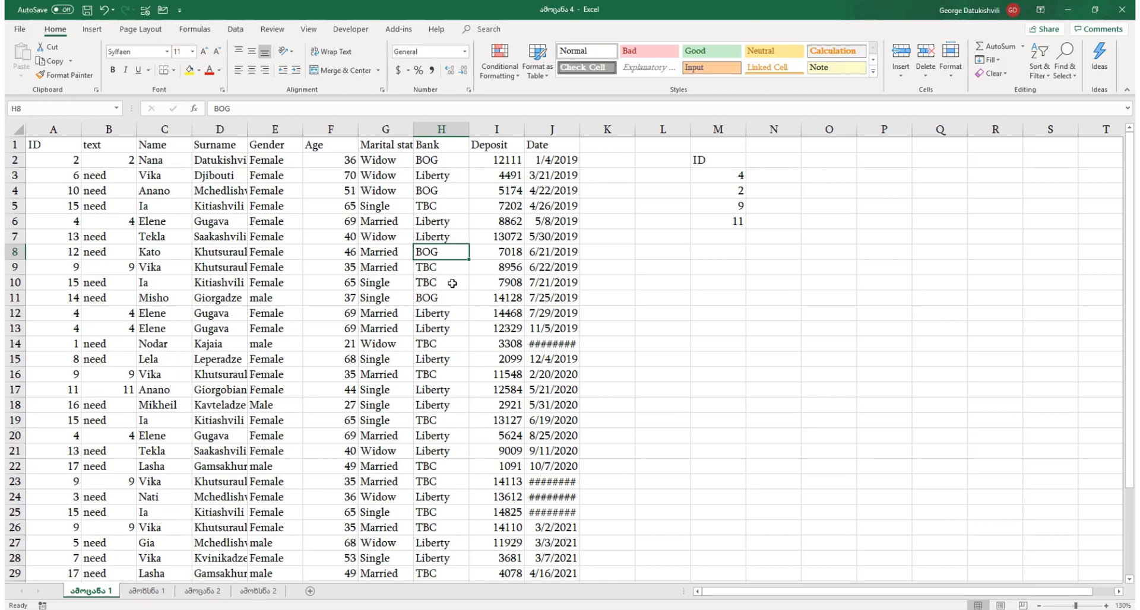
{"action": "left_click", "coordinate": [220, 277]}
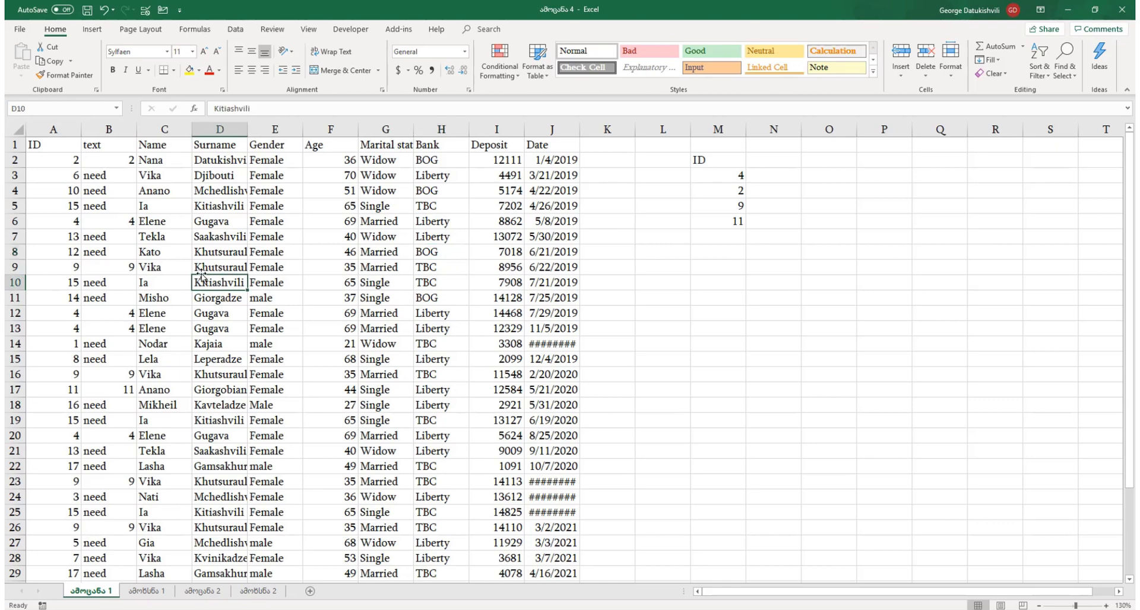
{"action": "scroll", "coordinate": [231, 300], "scroll_direction": "down", "scroll_amount": 2}
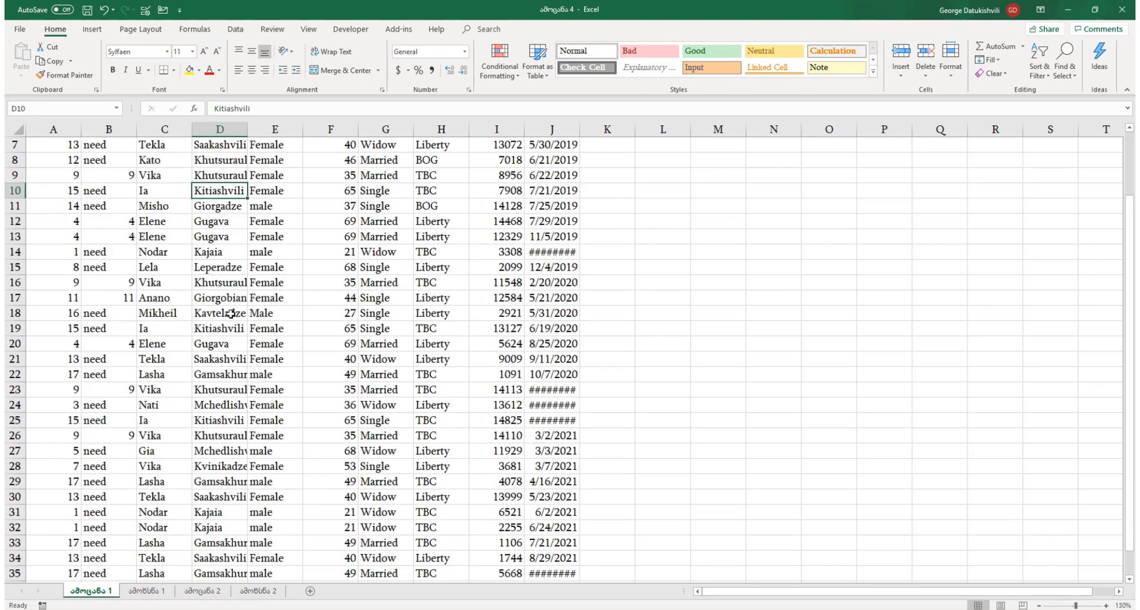
{"action": "scroll", "coordinate": [230, 314], "scroll_direction": "up", "scroll_amount": 2}
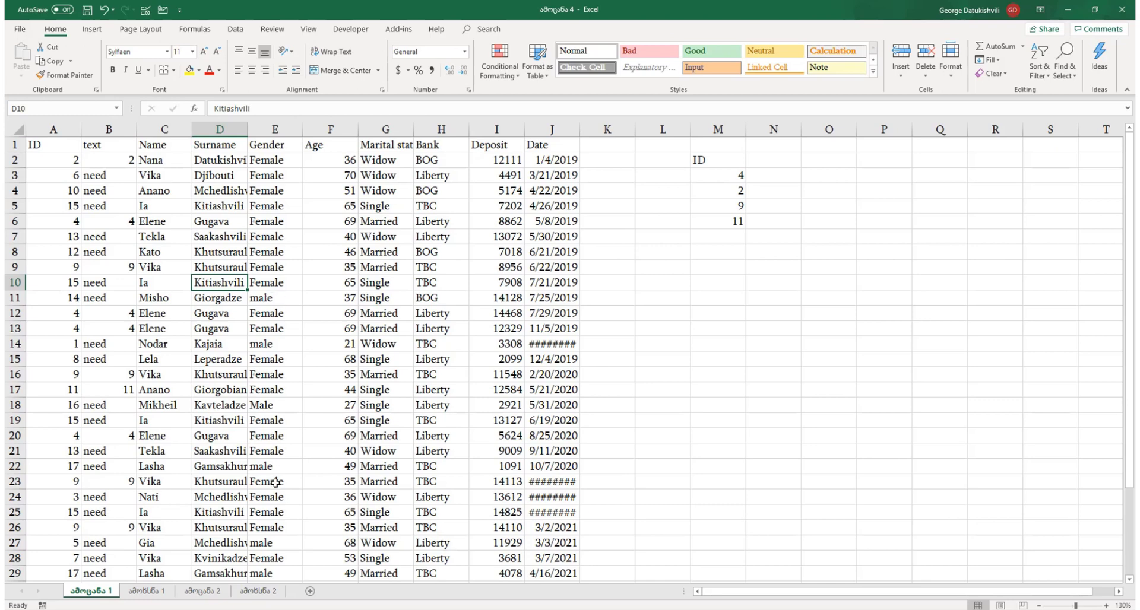
Switch to the "ამოცანა 2" sheet and bring the customer table into view from its ID column.
{"action": "left_click", "coordinate": [217, 593]}
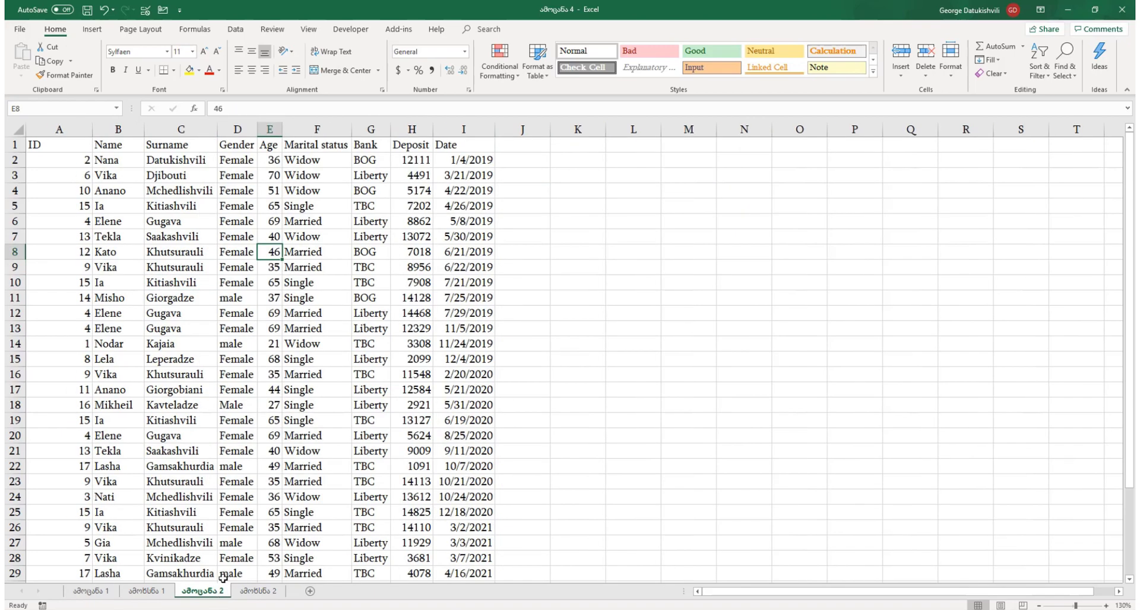
{"action": "scroll", "coordinate": [254, 251], "scroll_direction": "up", "scroll_amount": 3, "text": "ctrl"}
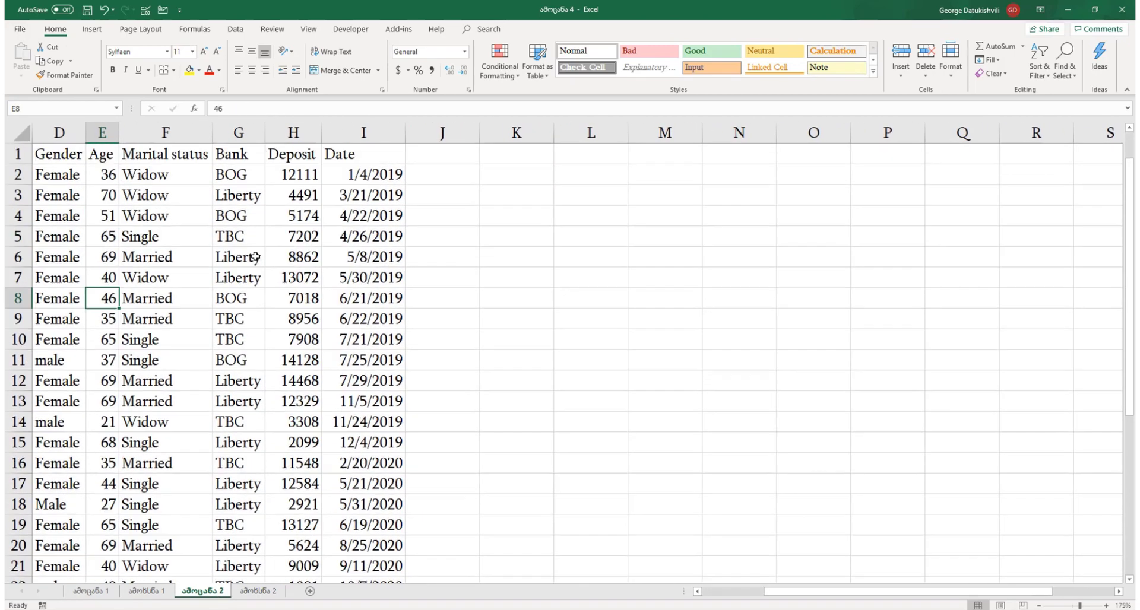
{"action": "left_click_drag", "start_coordinate": [178, 336], "coordinate": [59, 296]}
{"action": "left_click", "coordinate": [151, 237]}
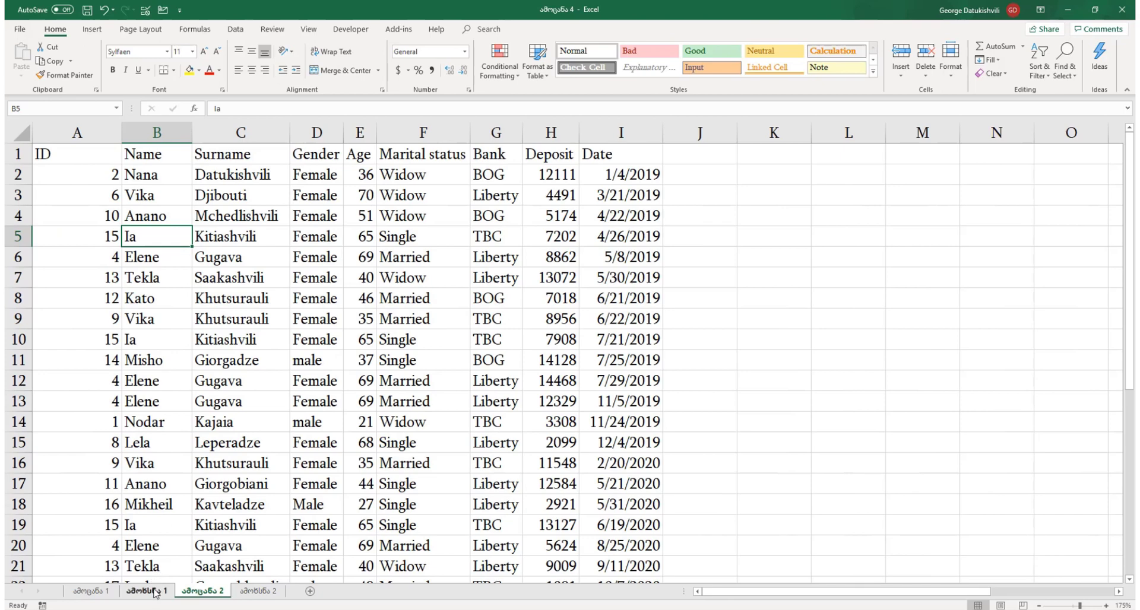
{"action": "left_click", "coordinate": [316, 277]}
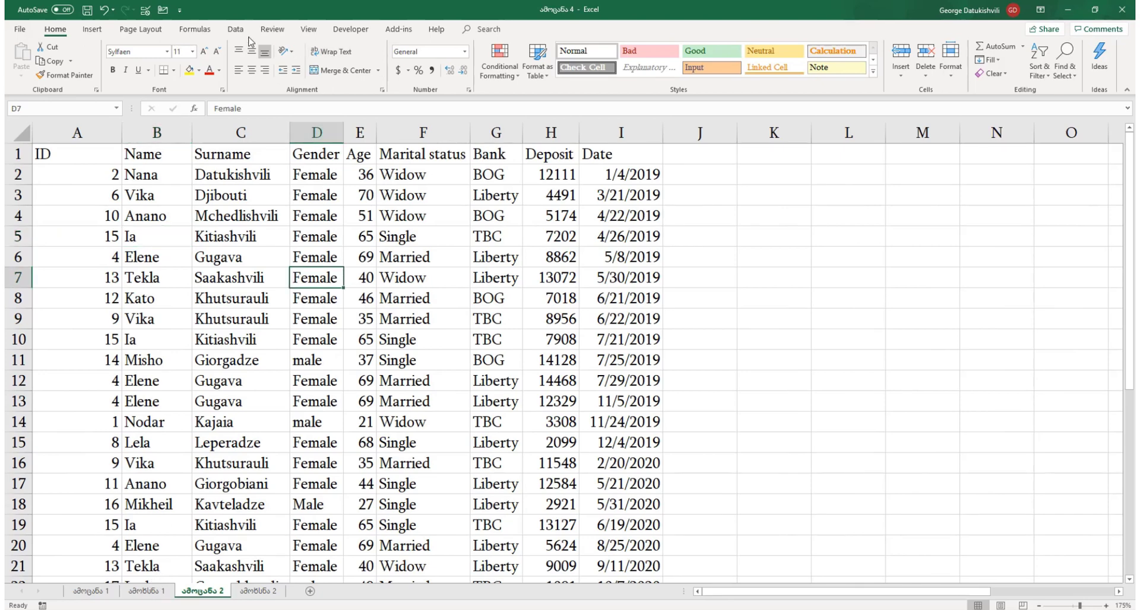
{"action": "left_click", "coordinate": [235, 28]}
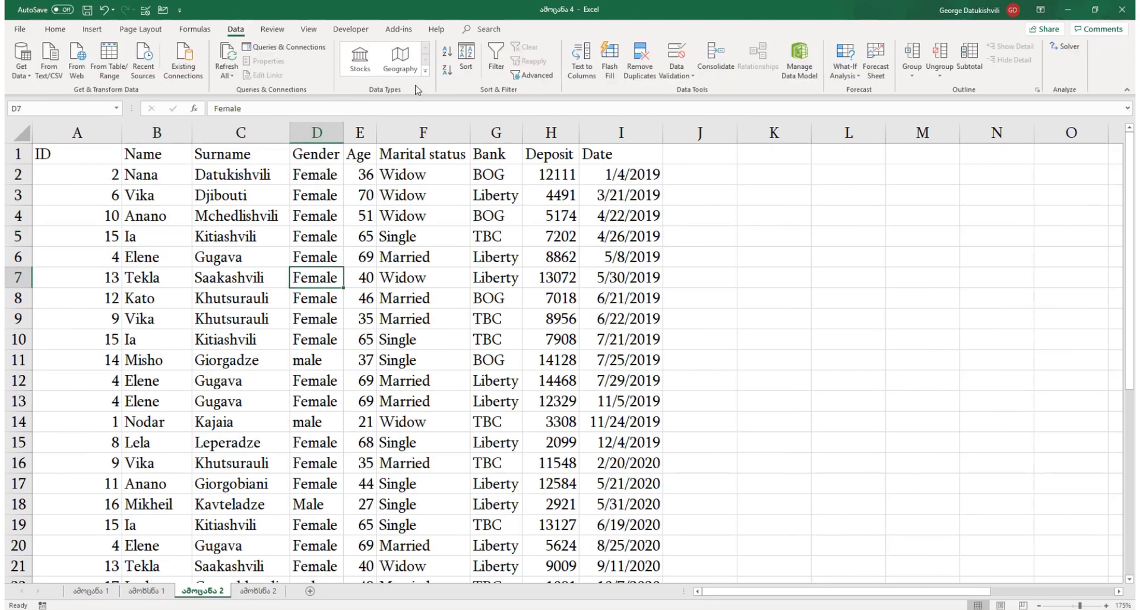
{"action": "left_click", "coordinate": [536, 76]}
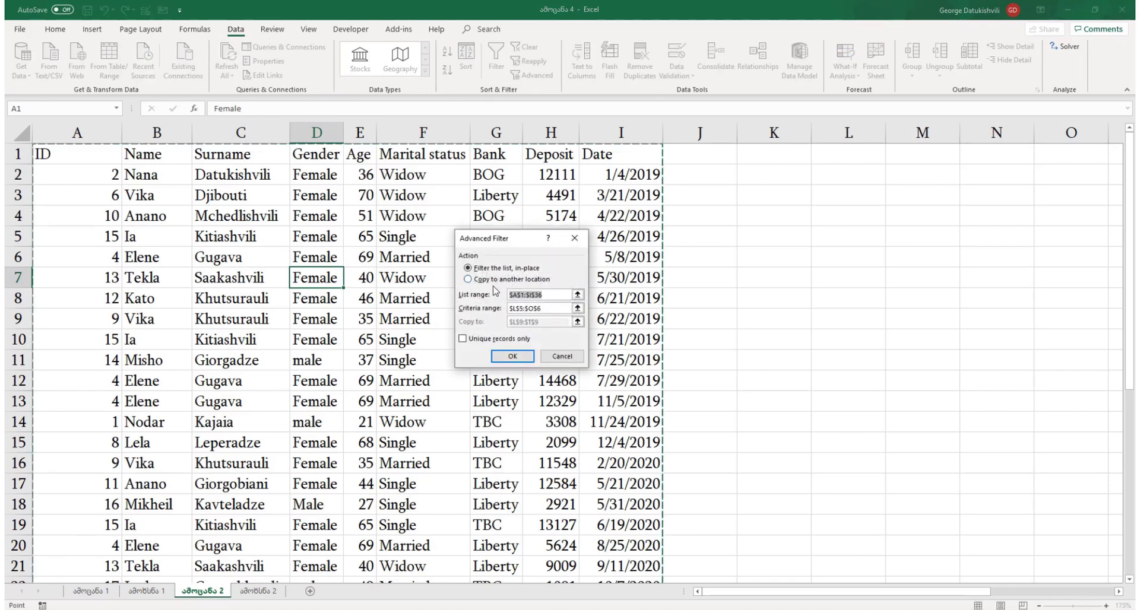
{"action": "key", "text": "BackSpace"}
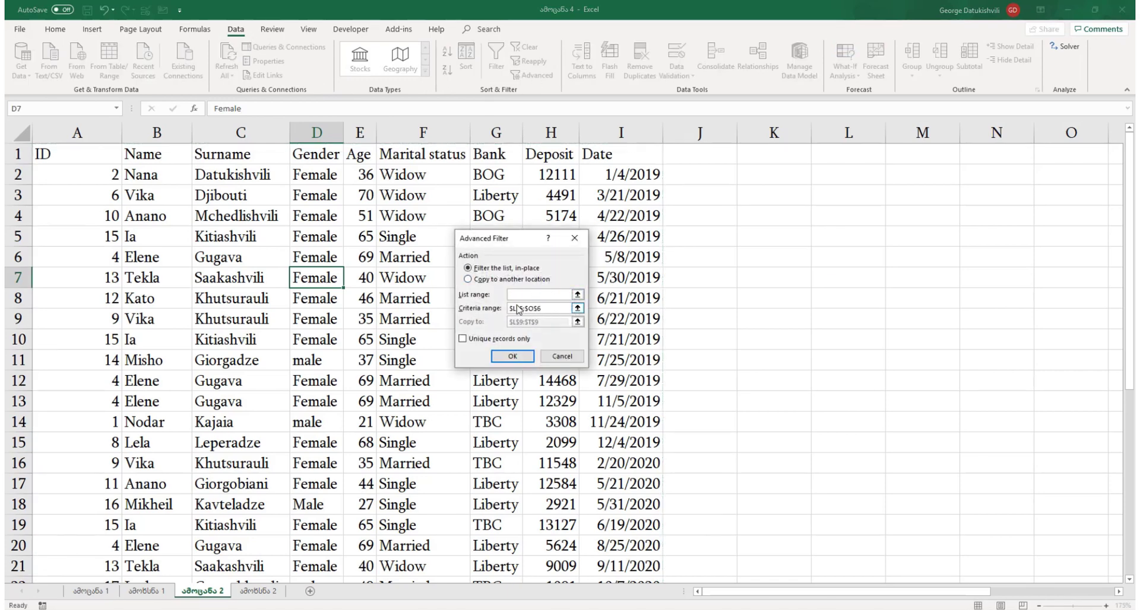
{"action": "key", "text": "Tab"}
{"action": "key", "text": "BackSpace"}
{"action": "key", "text": "alt+o"}
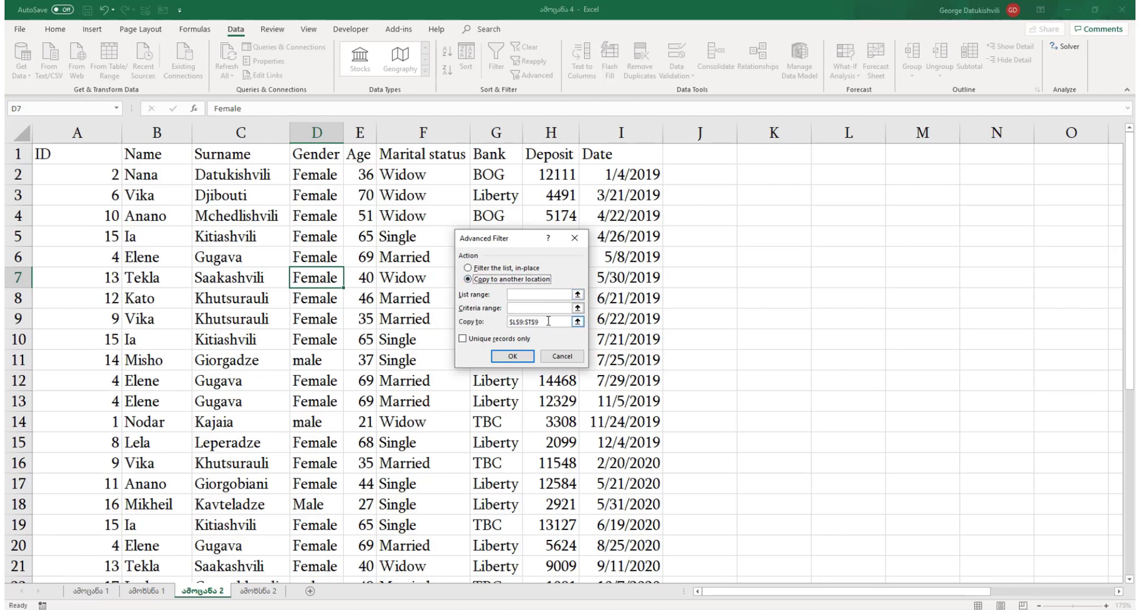
{"action": "double_click", "coordinate": [548, 321]}
{"action": "key", "text": "BackSpace"}
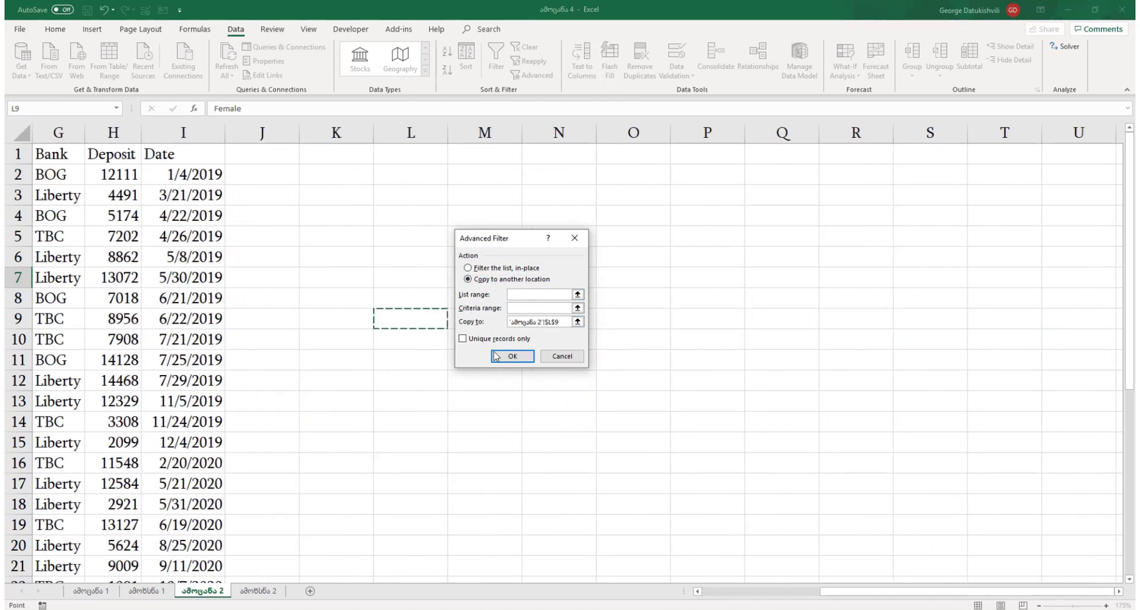
{"action": "key", "text": "BackSpace"}
{"action": "key", "text": "BackSpace"}
{"action": "key", "text": "BackSpace"}
{"action": "key", "text": "BackSpace"}
{"action": "key", "text": "BackSpace"}
{"action": "key", "text": "BackSpace"}
{"action": "key", "text": "BackSpace"}
{"action": "key", "text": "BackSpace"}
{"action": "key", "text": "BackSpace"}
{"action": "key", "text": "BackSpace"}
{"action": "key", "text": "BackSpace"}
{"action": "key", "text": "BackSpace"}
{"action": "key", "text": "BackSpace"}
{"action": "key", "text": "BackSpace"}
{"action": "key", "text": "BackSpace"}
{"action": "key", "text": "BackSpace"}
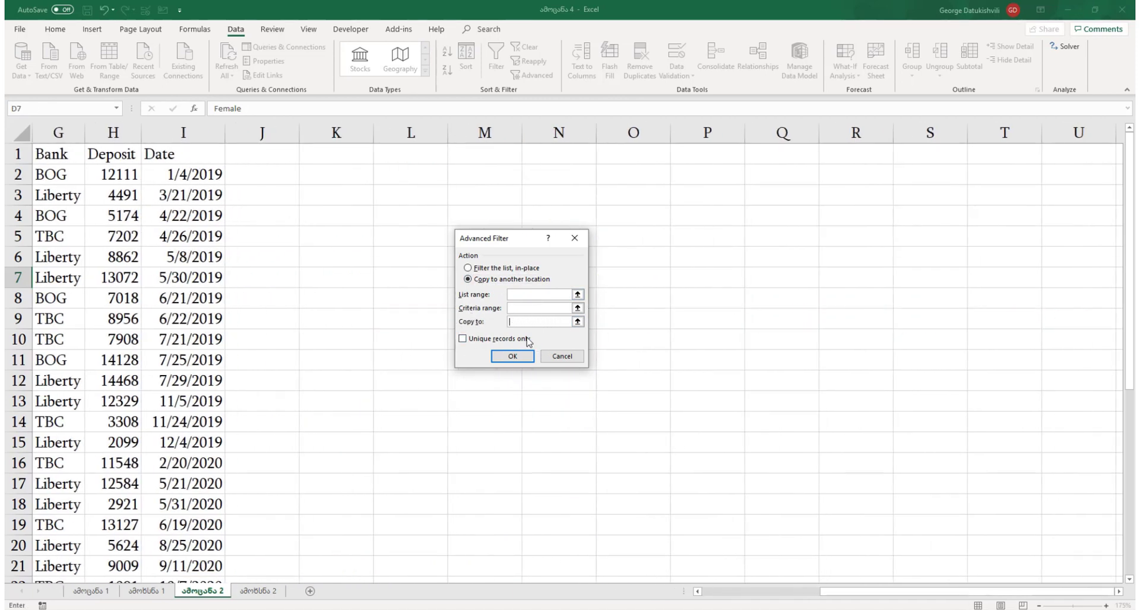
{"action": "left_click_drag", "start_coordinate": [378, 328], "coordinate": [36, 276]}
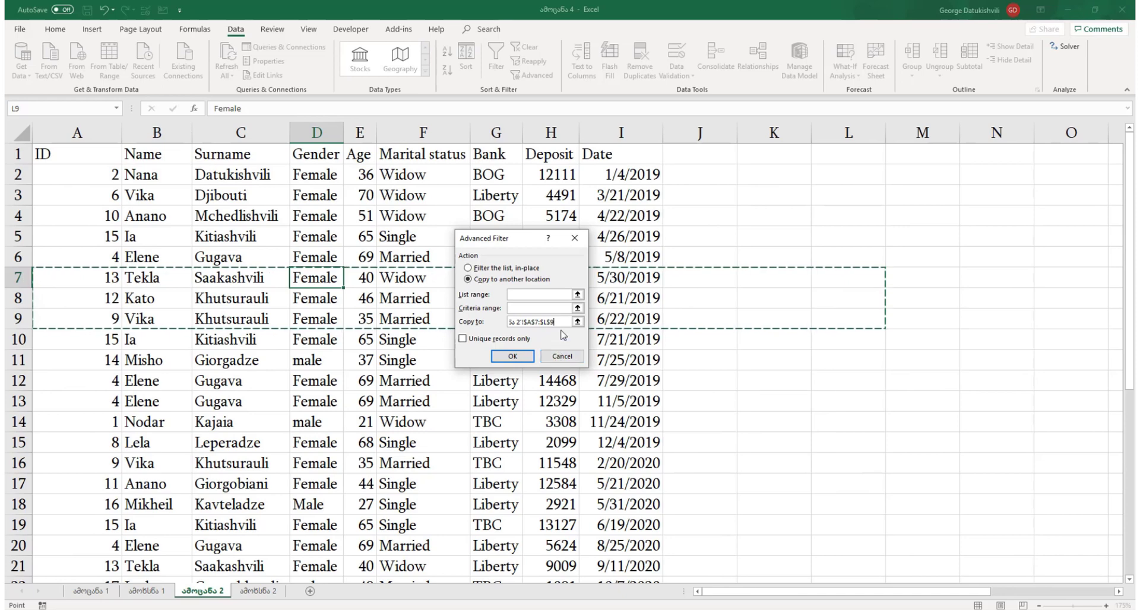
{"action": "left_click_drag", "start_coordinate": [573, 321], "coordinate": [509, 322]}
{"action": "key", "text": "BackSpace"}
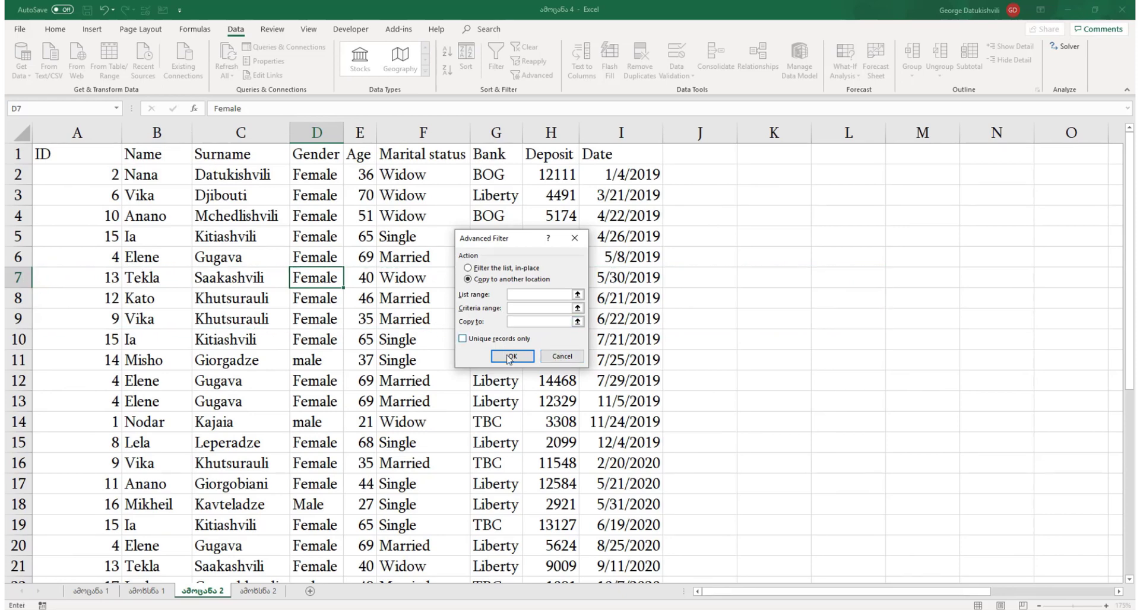
{"action": "left_click", "coordinate": [509, 359]}
{"action": "left_click", "coordinate": [574, 349]}
{"action": "left_click", "coordinate": [498, 268]}
{"action": "left_click", "coordinate": [512, 356]}
{"action": "left_click", "coordinate": [571, 348]}
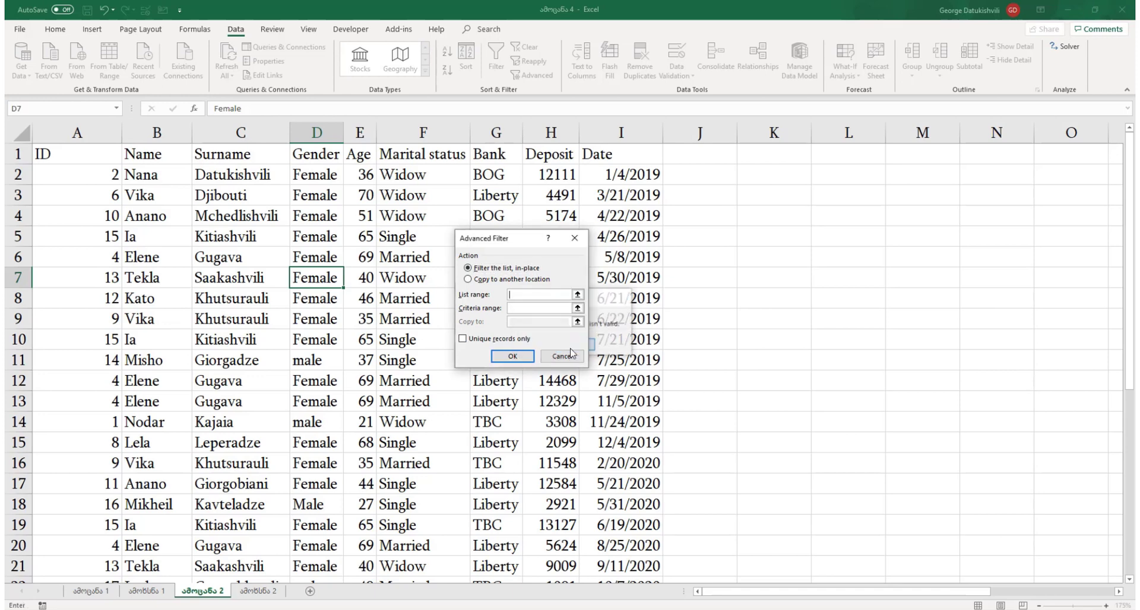
{"action": "left_click", "coordinate": [562, 357]}
Copy the ID list M2:M6 from the "ამოცანა 1" sheet and paste it transposed at K3 on "ამოცანა 2".
{"action": "left_click", "coordinate": [199, 315]}
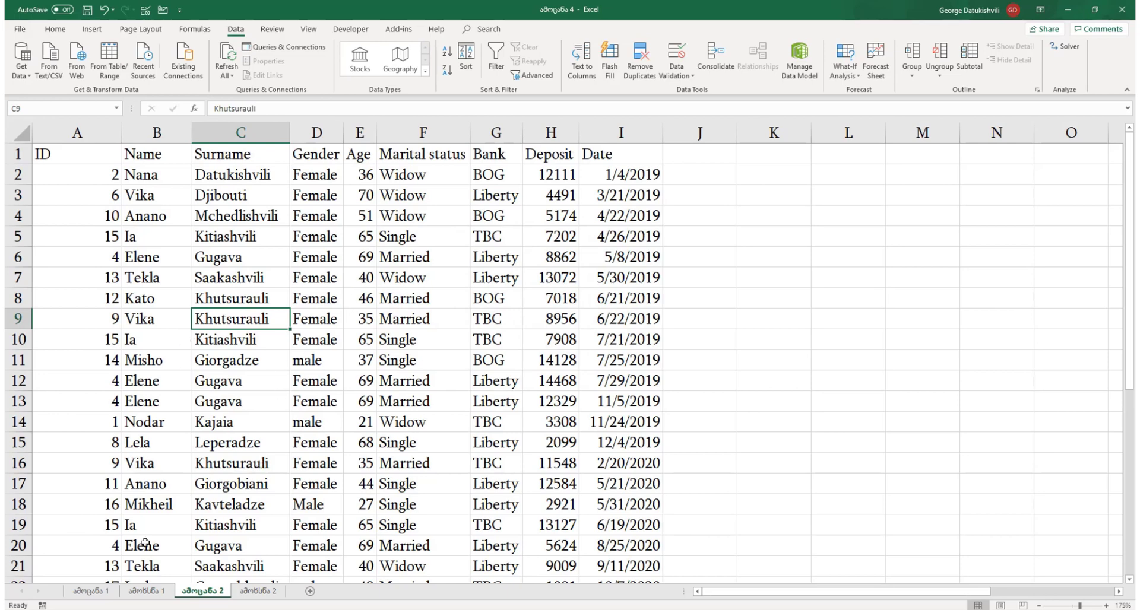
{"action": "left_click", "coordinate": [89, 591]}
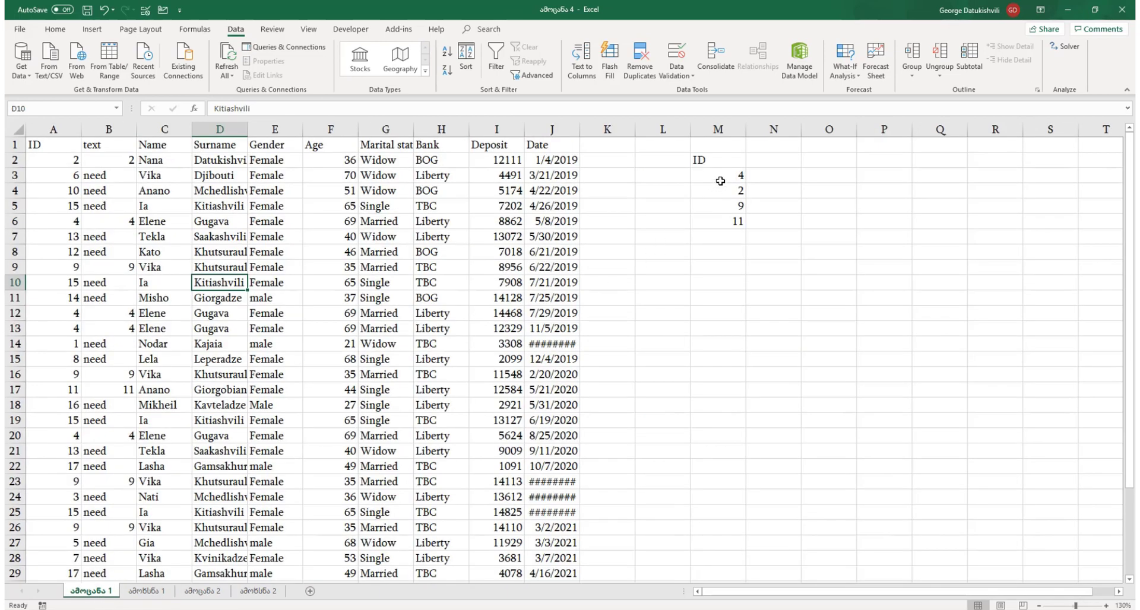
{"action": "left_click_drag", "start_coordinate": [728, 160], "coordinate": [730, 216]}
{"action": "key", "text": "ctrl+c"}
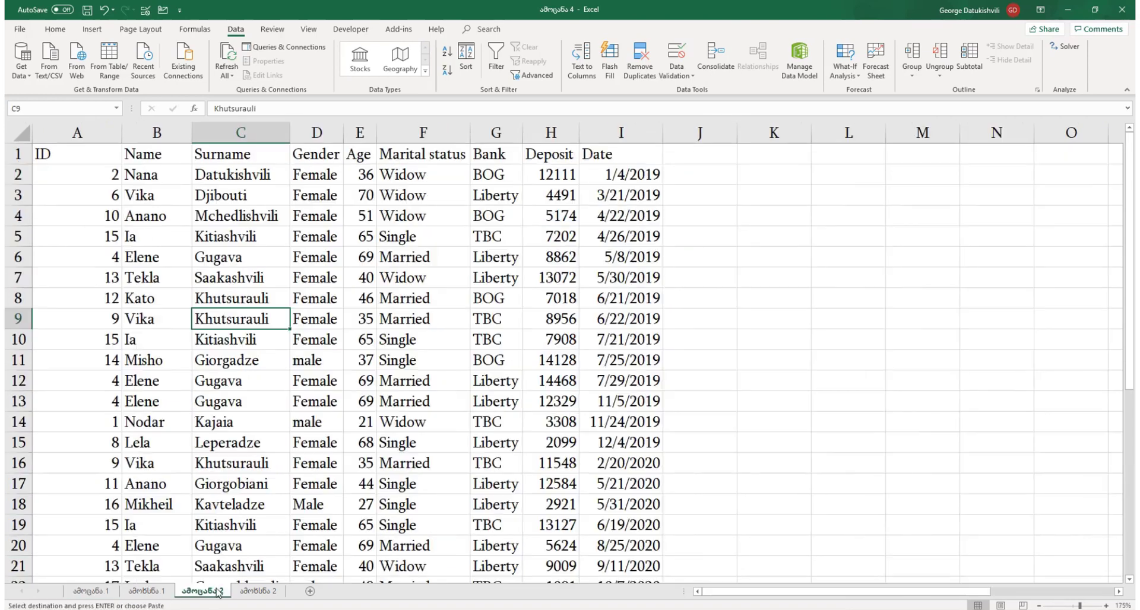
{"action": "left_click", "coordinate": [202, 592]}
{"action": "left_click", "coordinate": [776, 198]}
{"action": "right_click", "coordinate": [776, 198]}
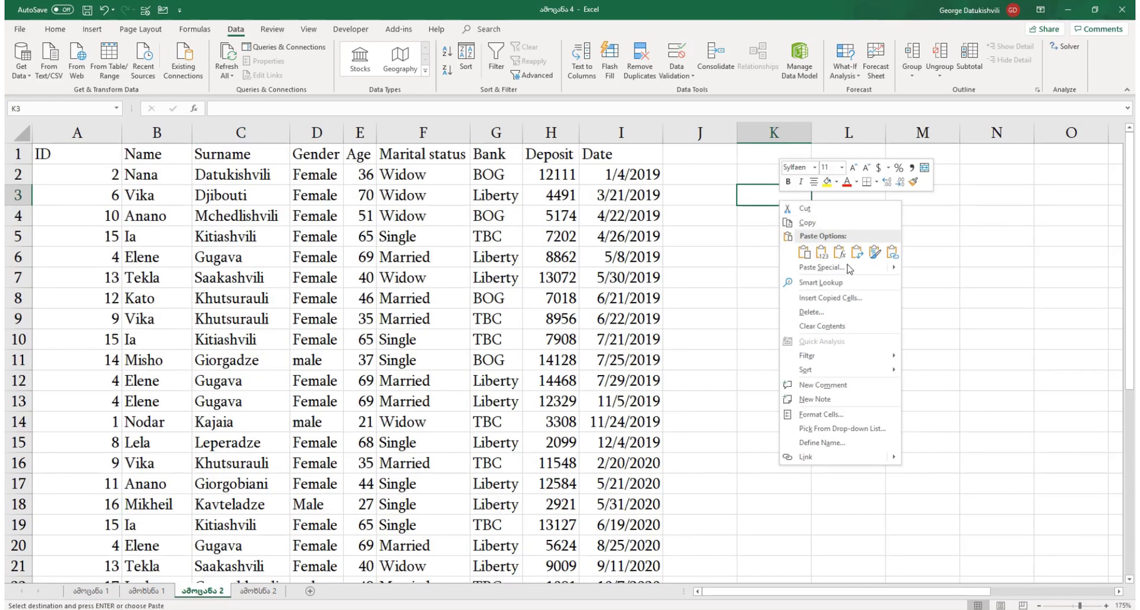
{"action": "left_click", "coordinate": [856, 257]}
{"action": "scroll", "coordinate": [761, 222], "scroll_direction": "down", "scroll_amount": 2}
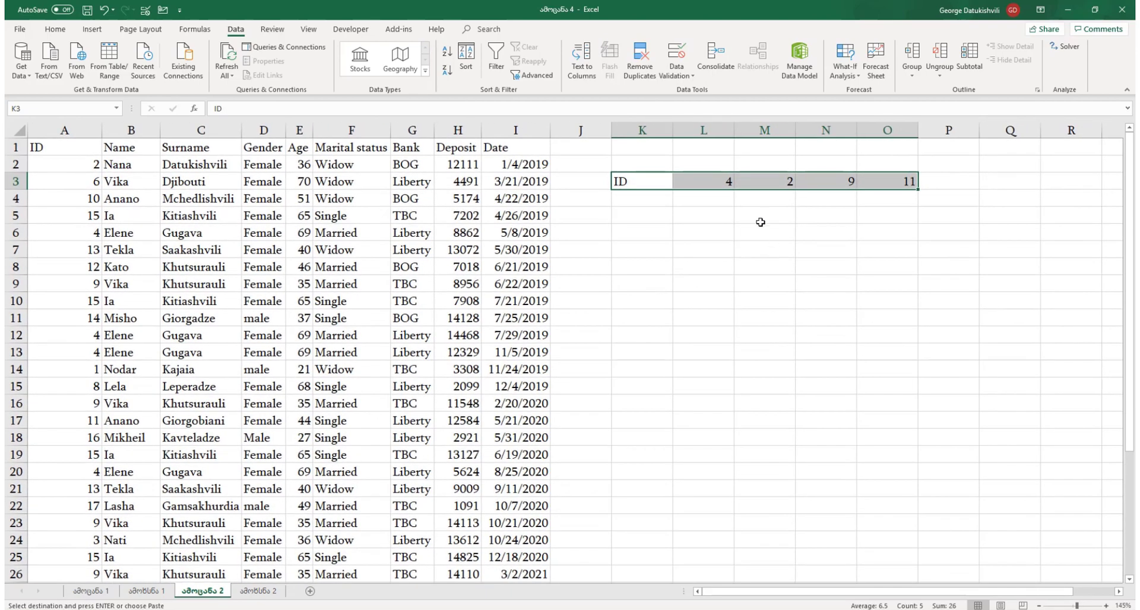
Move the ID header from K3 to L2 and fill it across to O2.
{"action": "left_click", "coordinate": [642, 189]}
{"action": "left_click_drag", "start_coordinate": [640, 189], "coordinate": [692, 168]}
{"action": "left_click", "coordinate": [79, 157]}
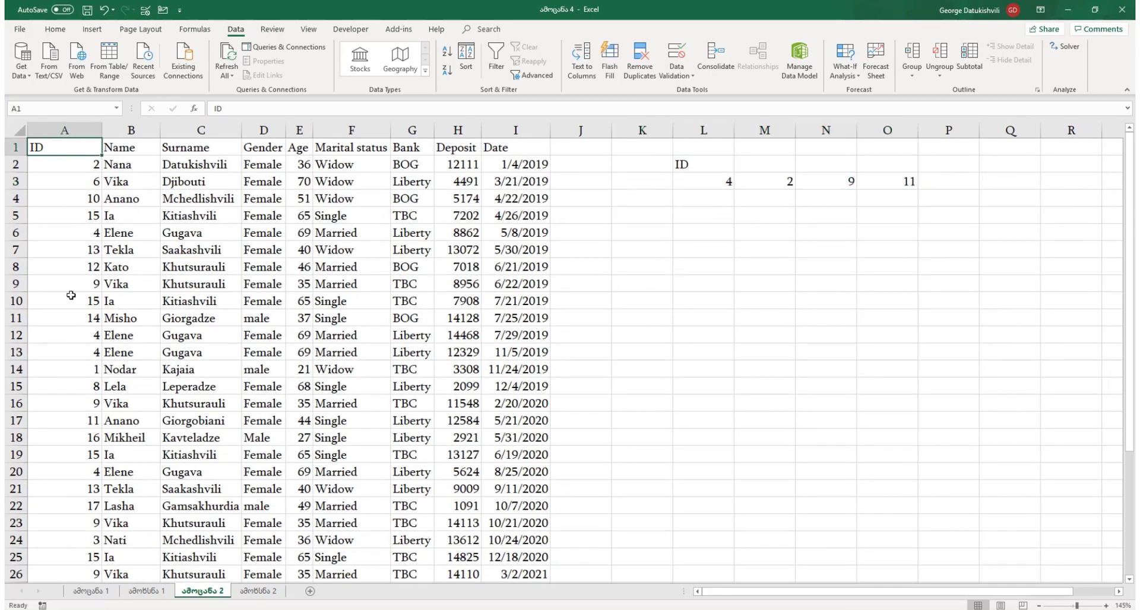
{"action": "left_click", "coordinate": [686, 164]}
{"action": "left_click_drag", "start_coordinate": [735, 173], "coordinate": [915, 172]}
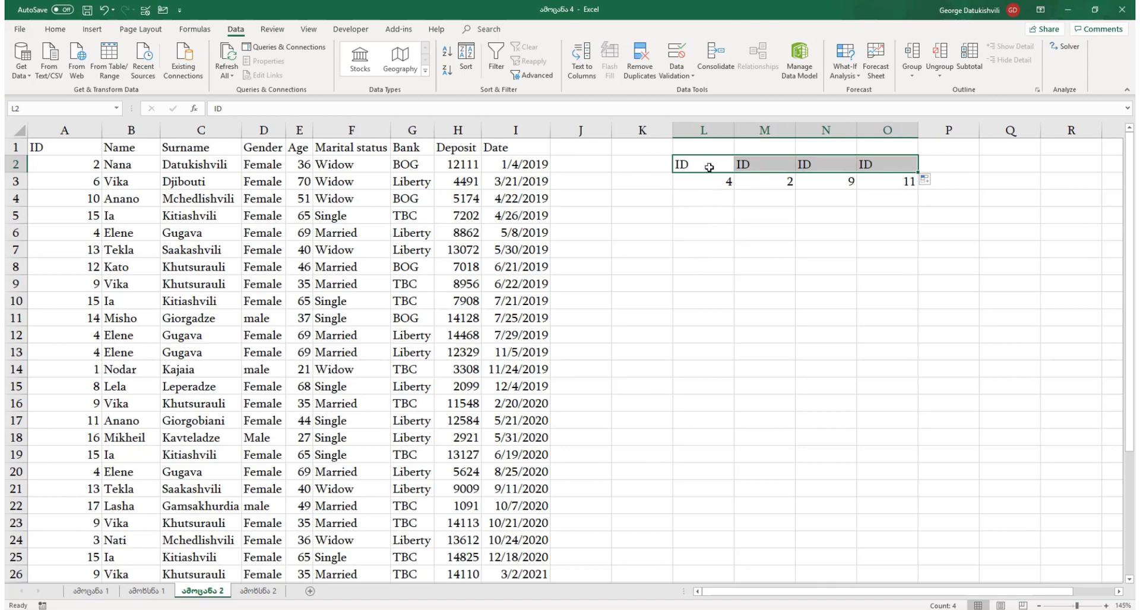
Move the ID headers from L2:O2 to L6:O6.
{"action": "key", "text": "ctrl+c"}
{"action": "left_click", "coordinate": [708, 231]}
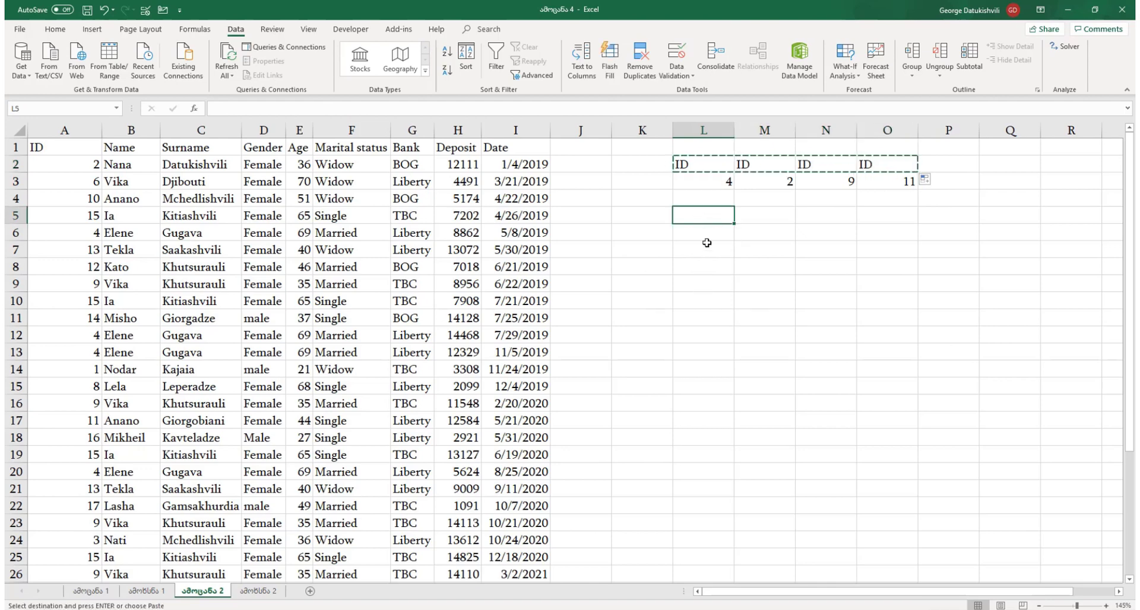
{"action": "key", "text": "ctrl+v"}
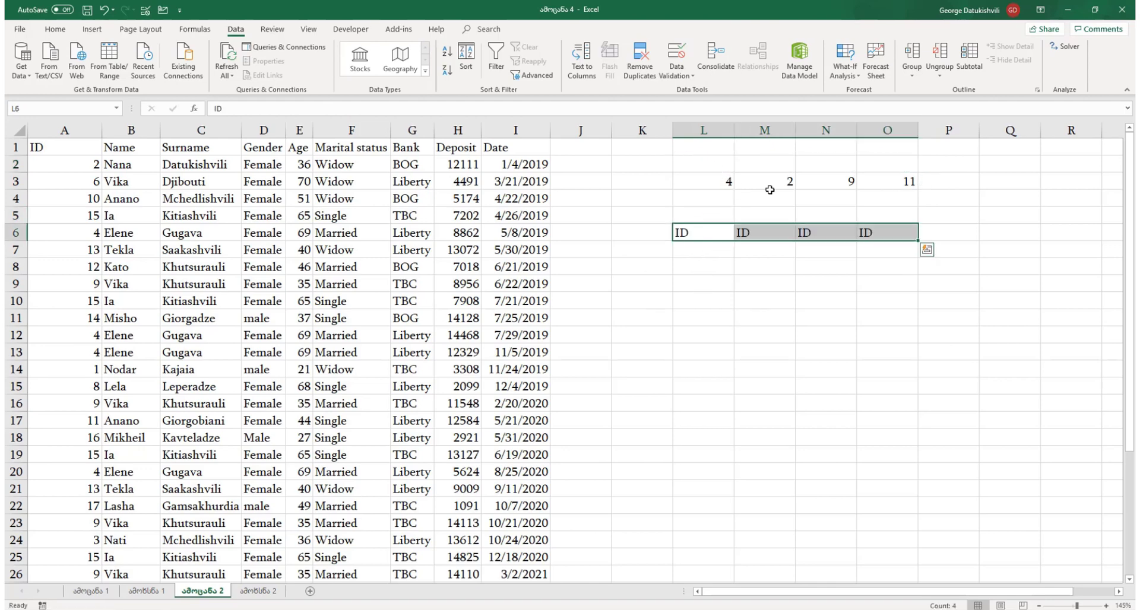
Enter =CONCATENATE("<>",L3) in L7 under the first ID header and fill it across to O7.
{"action": "left_click", "coordinate": [703, 253]}
{"action": "type", "text": "=concat"}
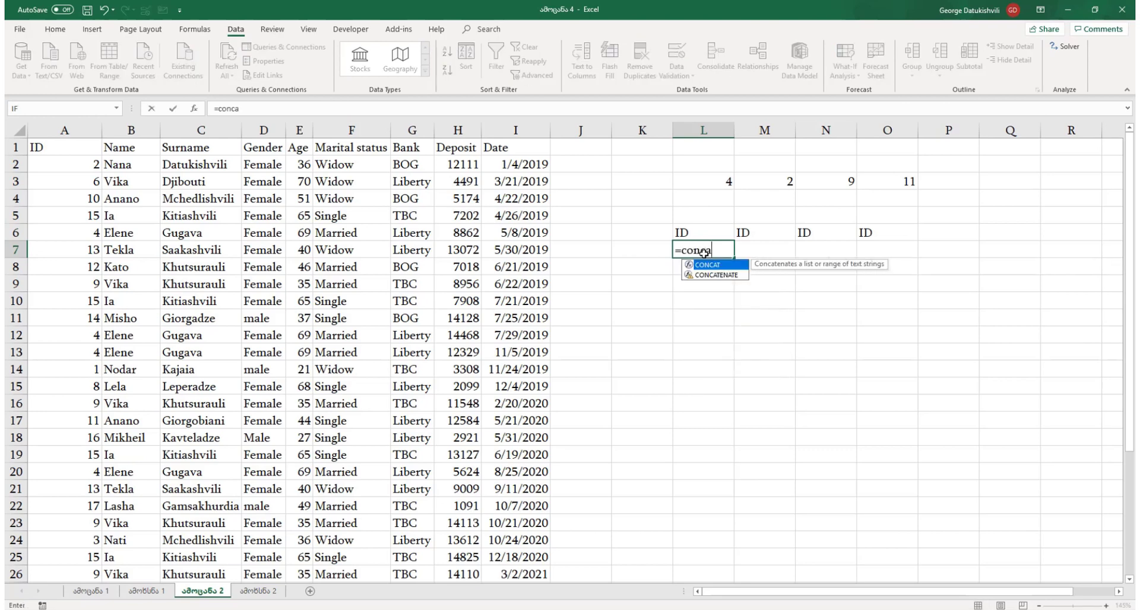
{"action": "key", "text": "Tab"}
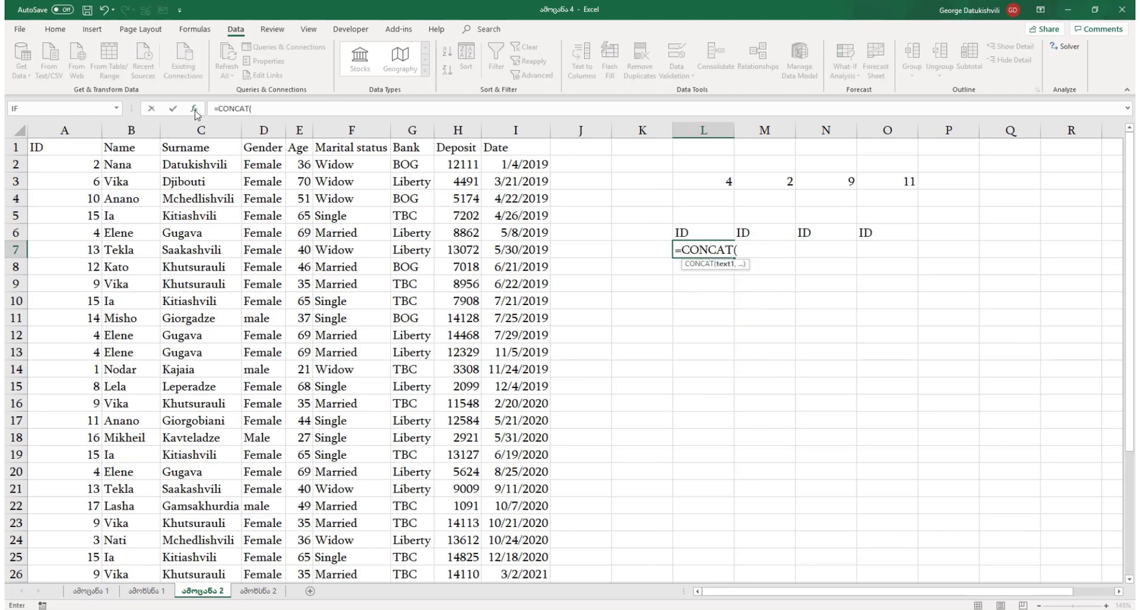
{"action": "key", "text": "BackSpace"}
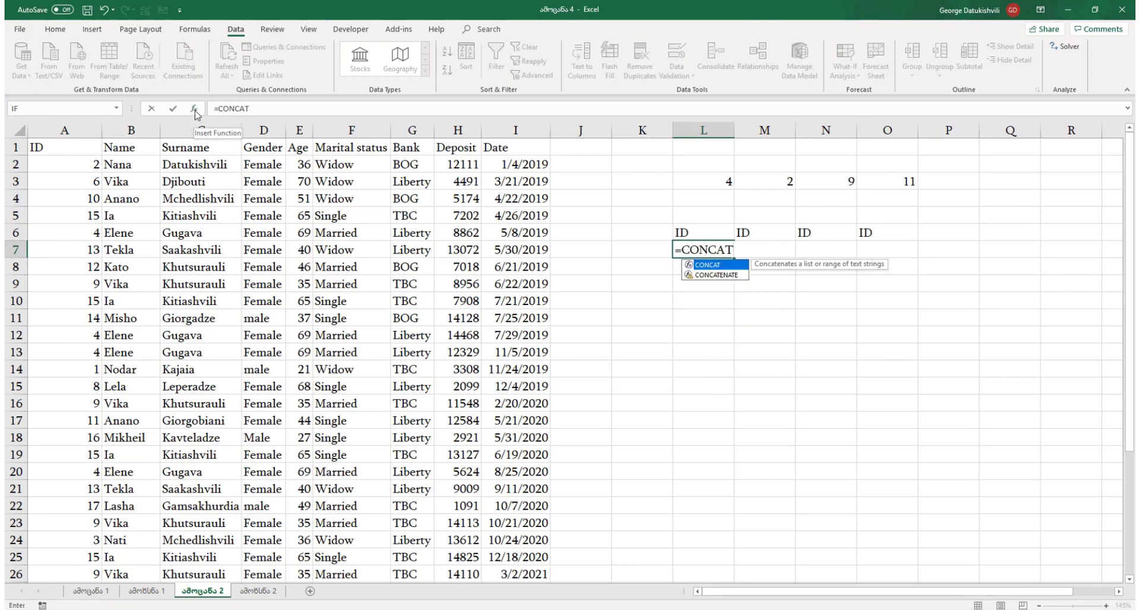
{"action": "key", "text": "Down"}
{"action": "key", "text": "Tab"}
{"action": "left_click", "coordinate": [194, 109]}
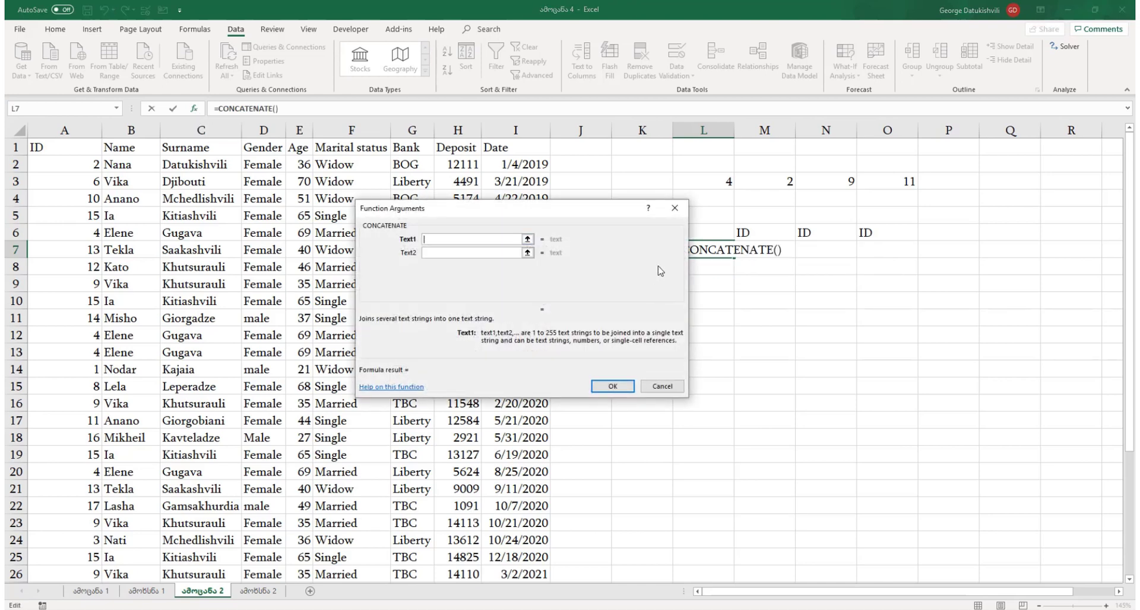
{"action": "left_click_drag", "start_coordinate": [572, 251], "coordinate": [583, 346]}
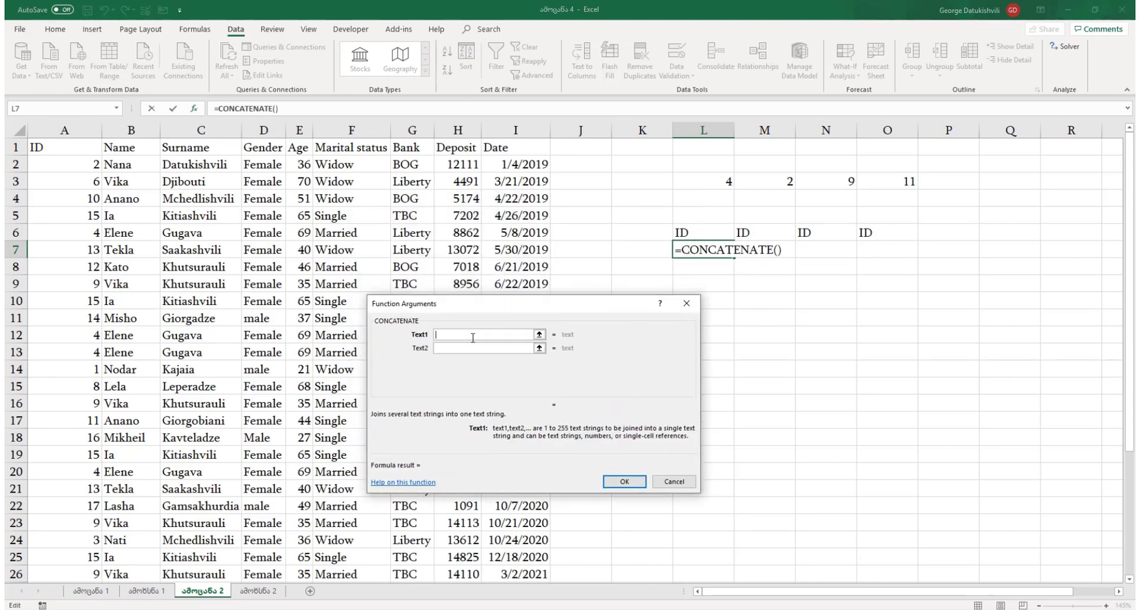
{"action": "type", "text": "<>"}
{"action": "key", "text": "Tab"}
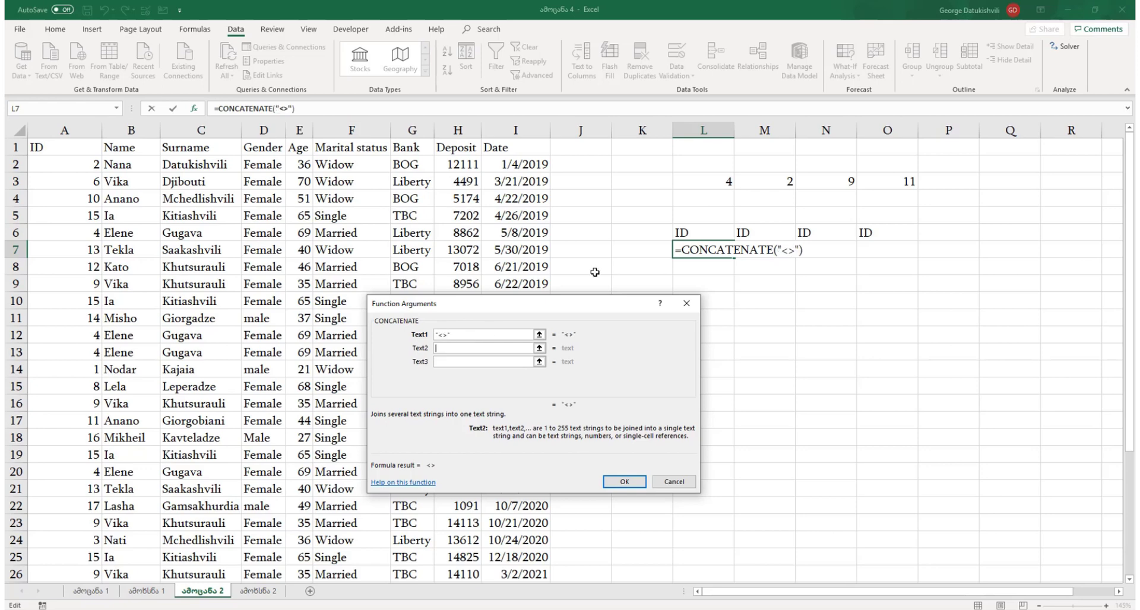
{"action": "left_click", "coordinate": [711, 181]}
{"action": "key", "text": "Return"}
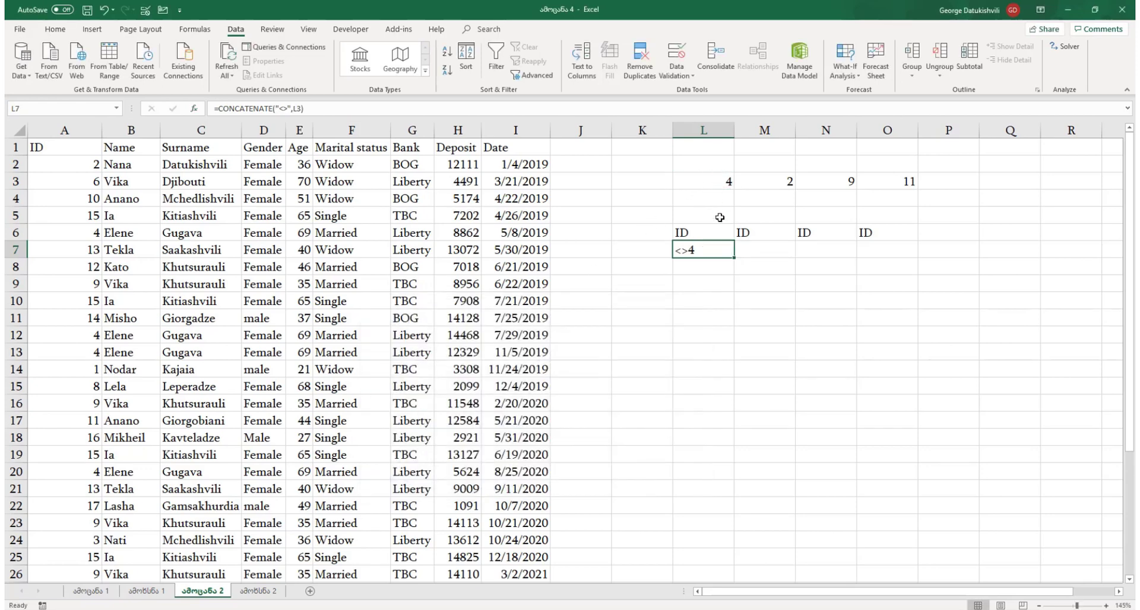
{"action": "left_click_drag", "start_coordinate": [736, 259], "coordinate": [890, 255]}
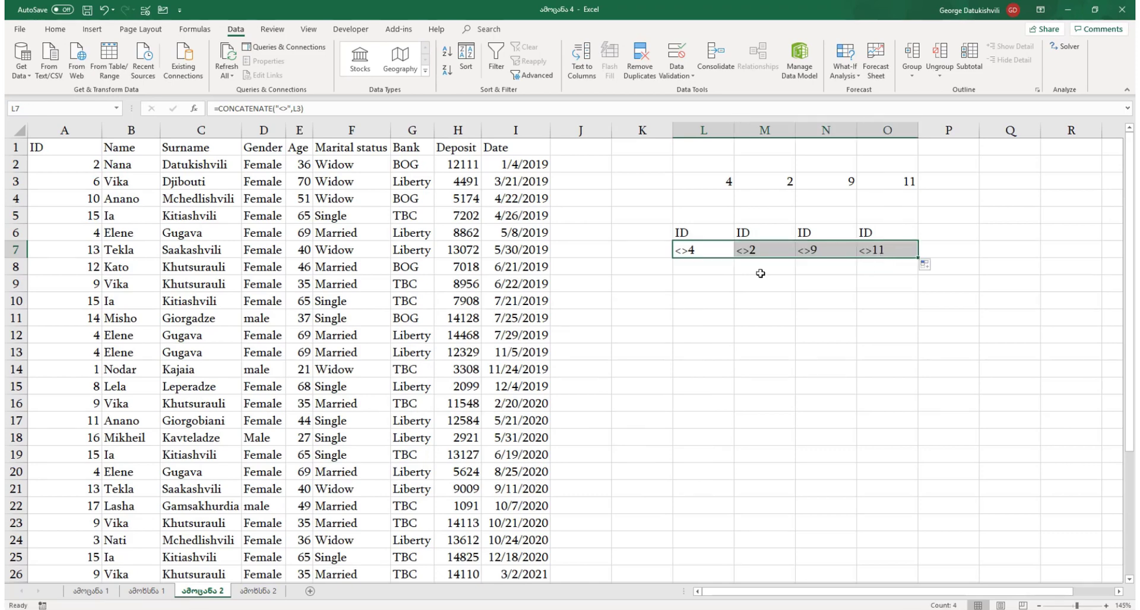
{"action": "left_click", "coordinate": [415, 289]}
{"action": "left_click_drag", "start_coordinate": [692, 248], "coordinate": [884, 249]}
{"action": "left_click", "coordinate": [350, 301]}
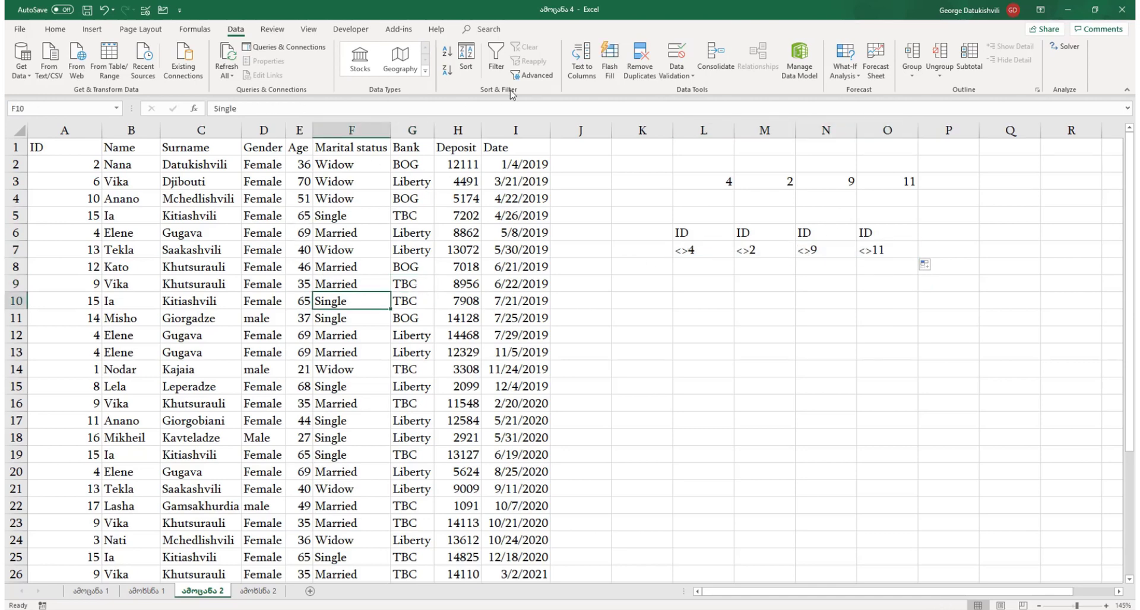
{"action": "left_click", "coordinate": [530, 74]}
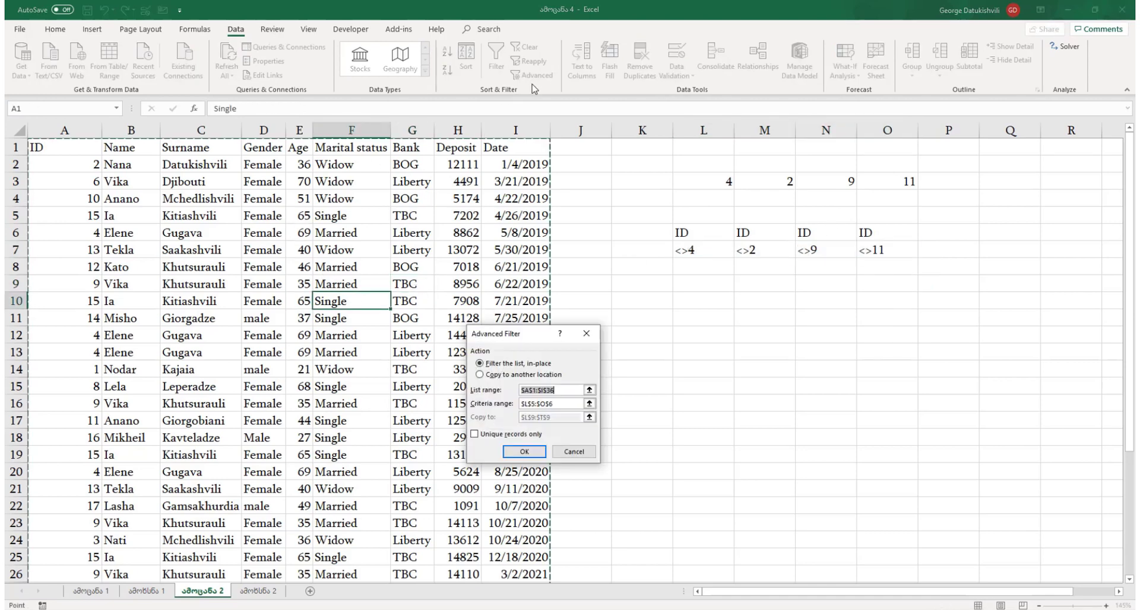
{"action": "left_click", "coordinate": [574, 453]}
{"action": "left_click", "coordinate": [303, 251]}
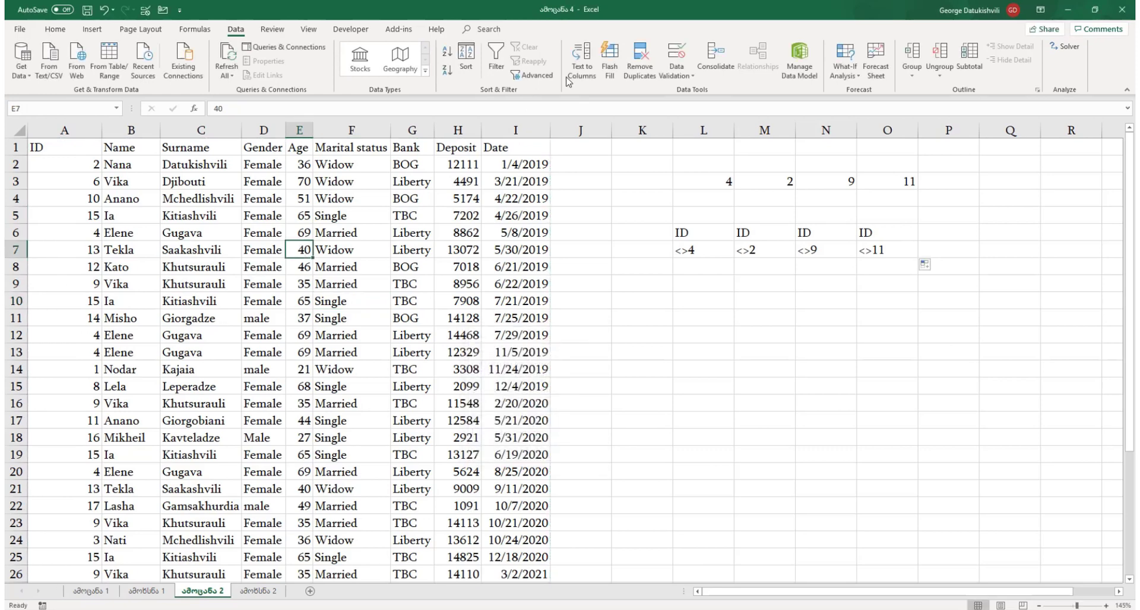
Set up an Advanced Filter on the customer table with L6:O7 as the criteria range.
{"action": "left_click", "coordinate": [530, 75]}
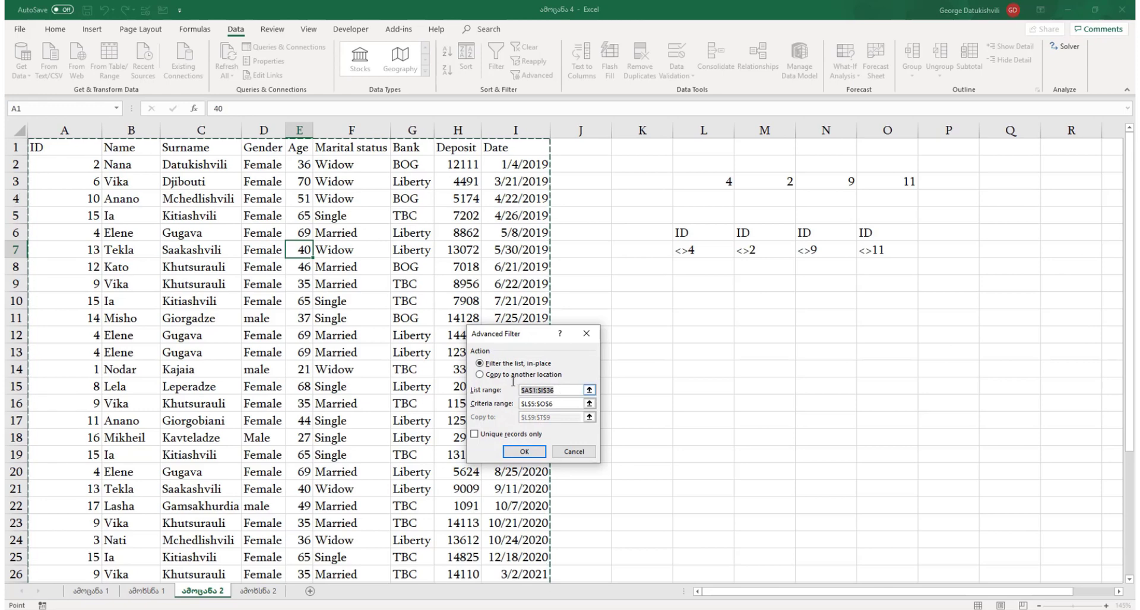
{"action": "left_click", "coordinate": [483, 394]}
{"action": "left_click", "coordinate": [571, 407]}
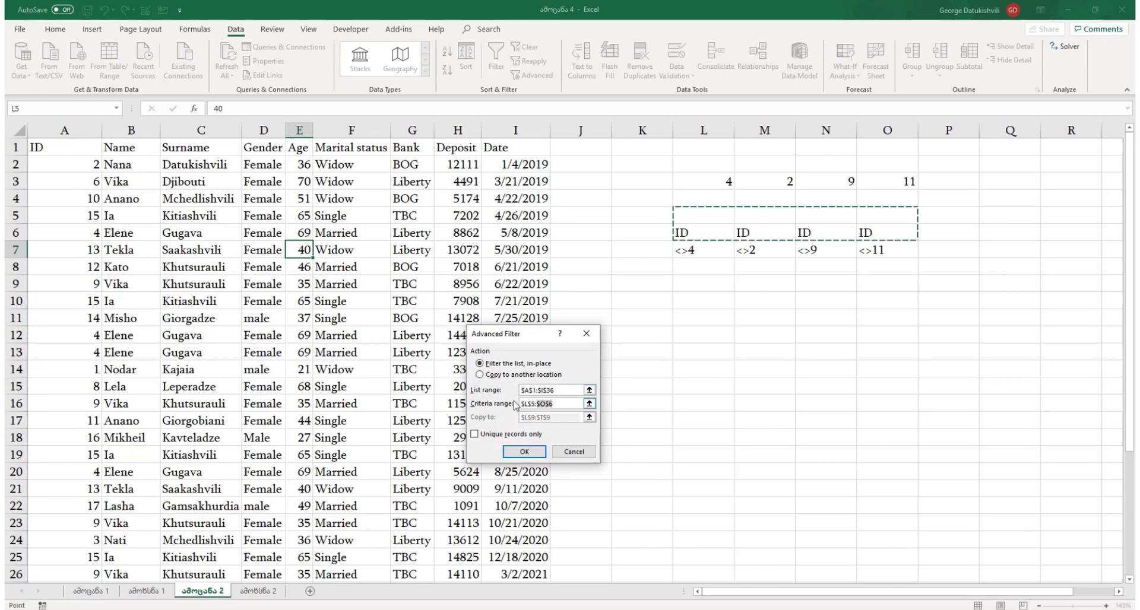
{"action": "left_click", "coordinate": [504, 404]}
{"action": "key", "text": "BackSpace"}
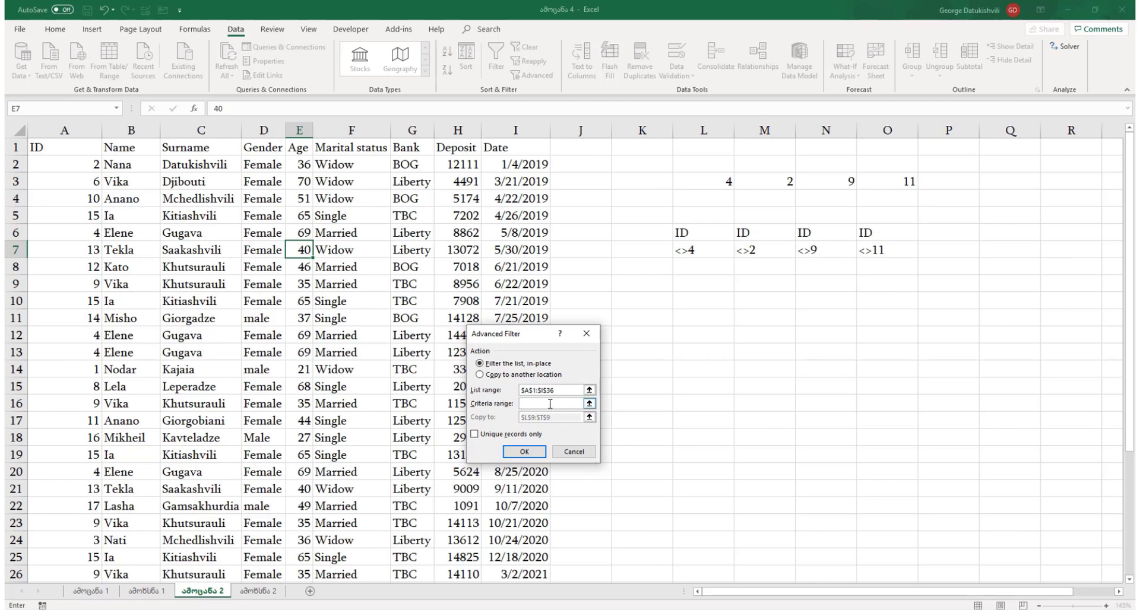
{"action": "left_click_drag", "start_coordinate": [686, 233], "coordinate": [905, 254]}
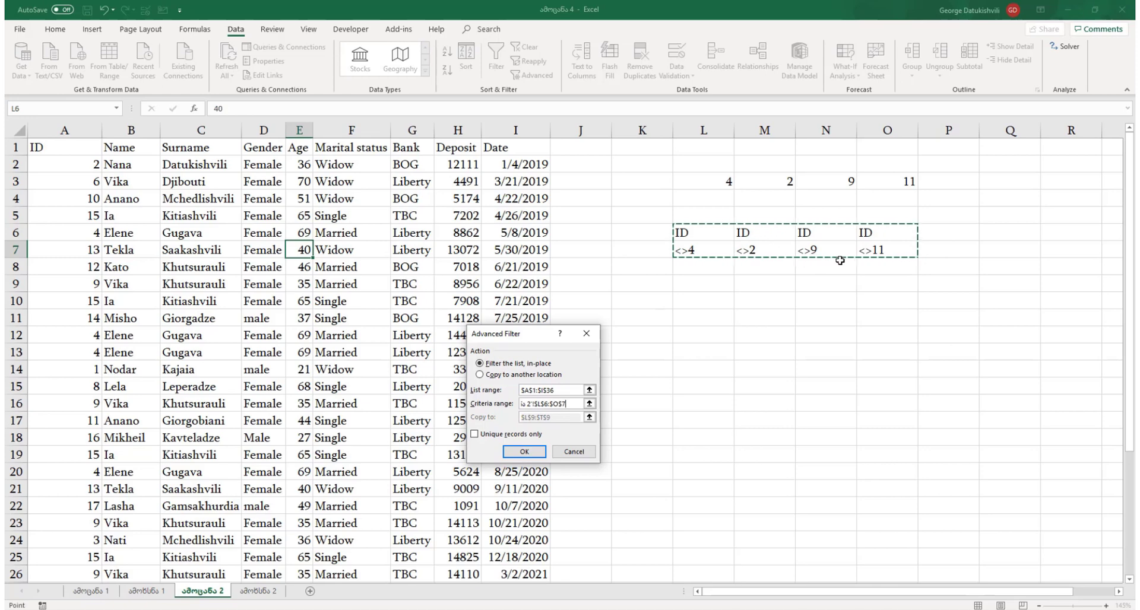
Have the filter copy its results to another location starting at L10, and run it.
{"action": "left_click", "coordinate": [498, 374]}
{"action": "left_click", "coordinate": [523, 418]}
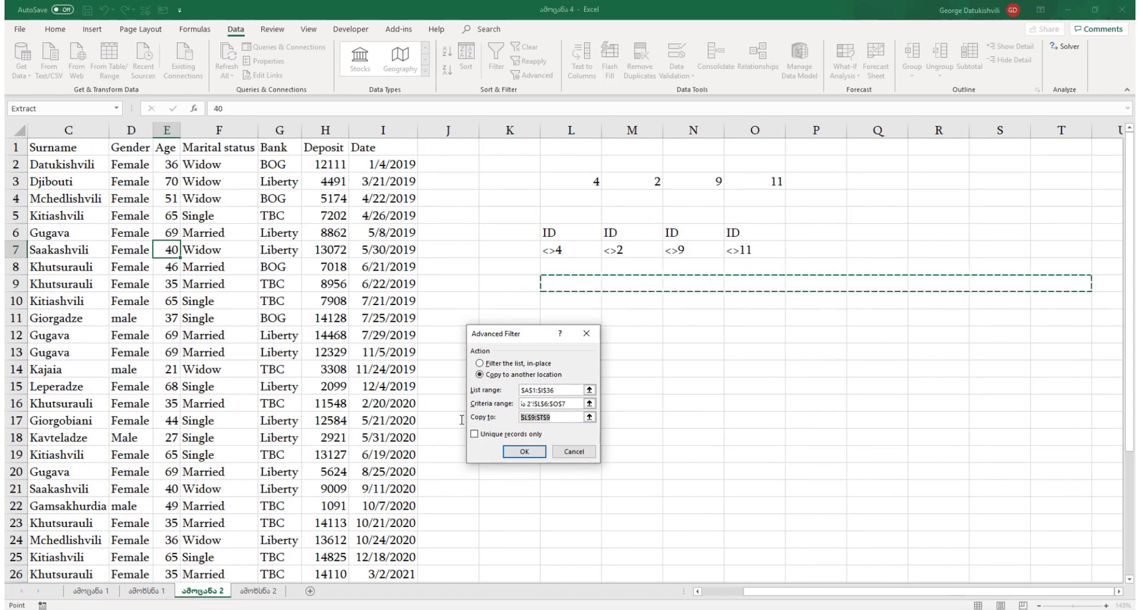
{"action": "key", "text": "BackSpace"}
{"action": "left_click_drag", "start_coordinate": [525, 343], "coordinate": [363, 321]}
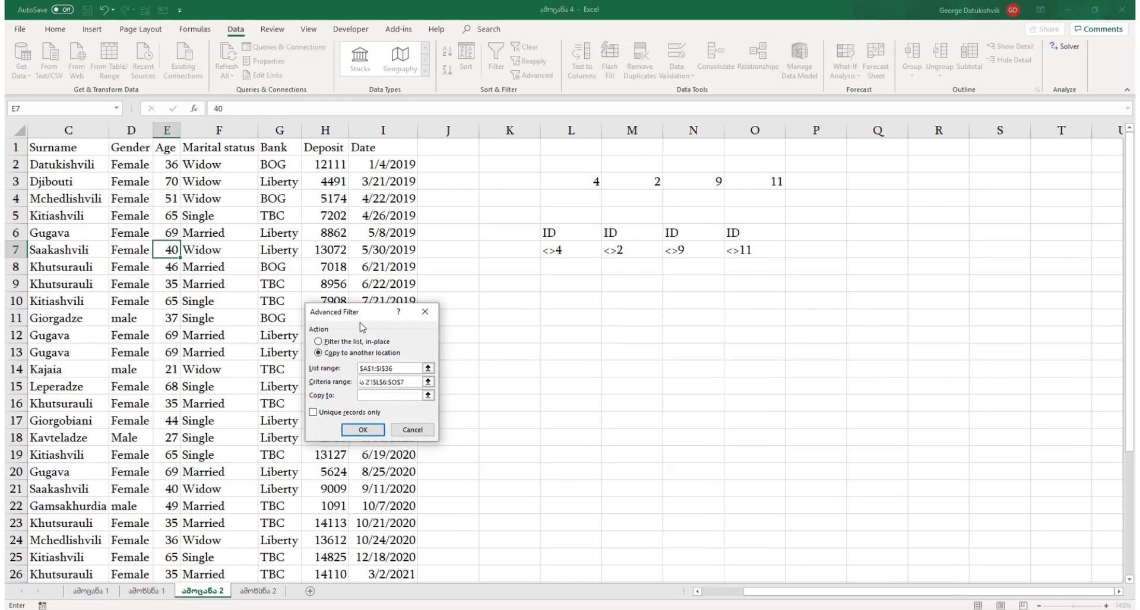
{"action": "left_click", "coordinate": [550, 300]}
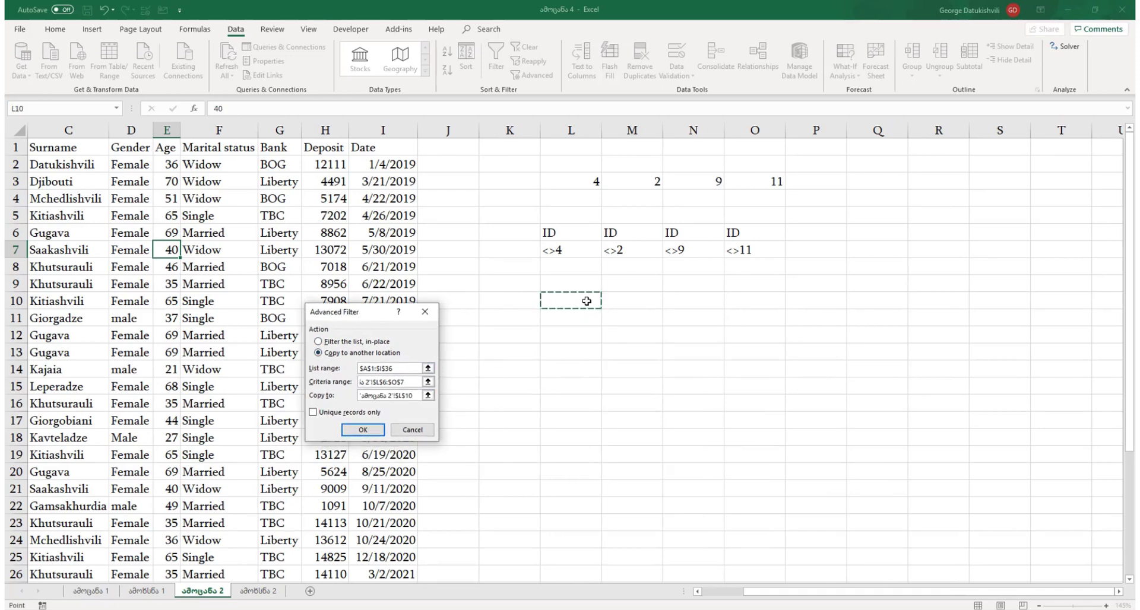
{"action": "left_click", "coordinate": [363, 430]}
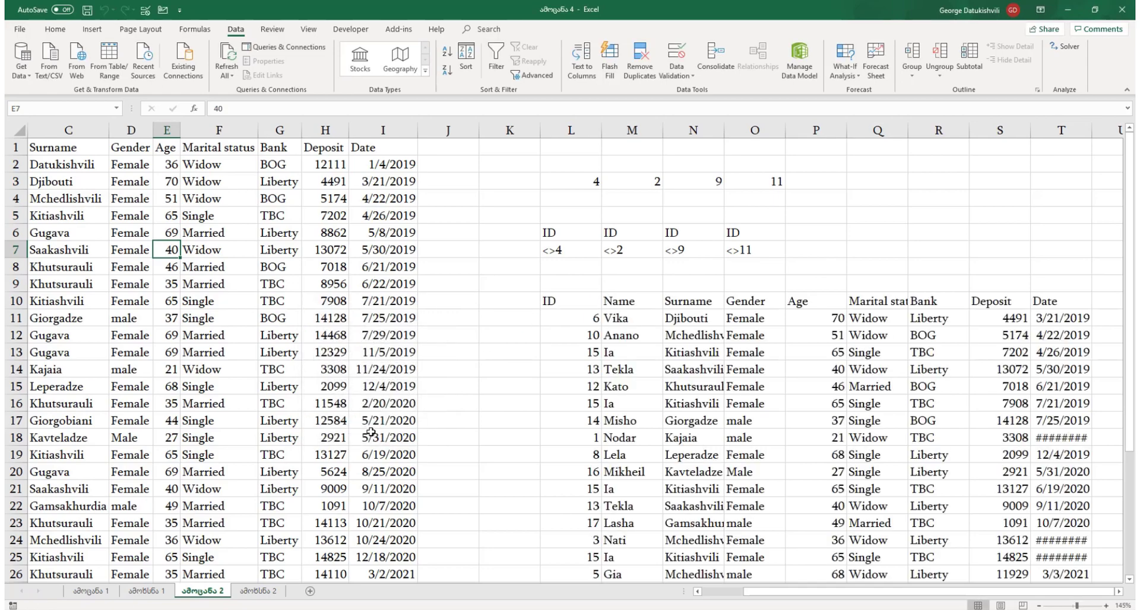
Compare the filtered copy starting at L10 with the original customer table and the exclusion criteria in L7:O7.
{"action": "left_click_drag", "start_coordinate": [325, 352], "coordinate": [11, 317]}
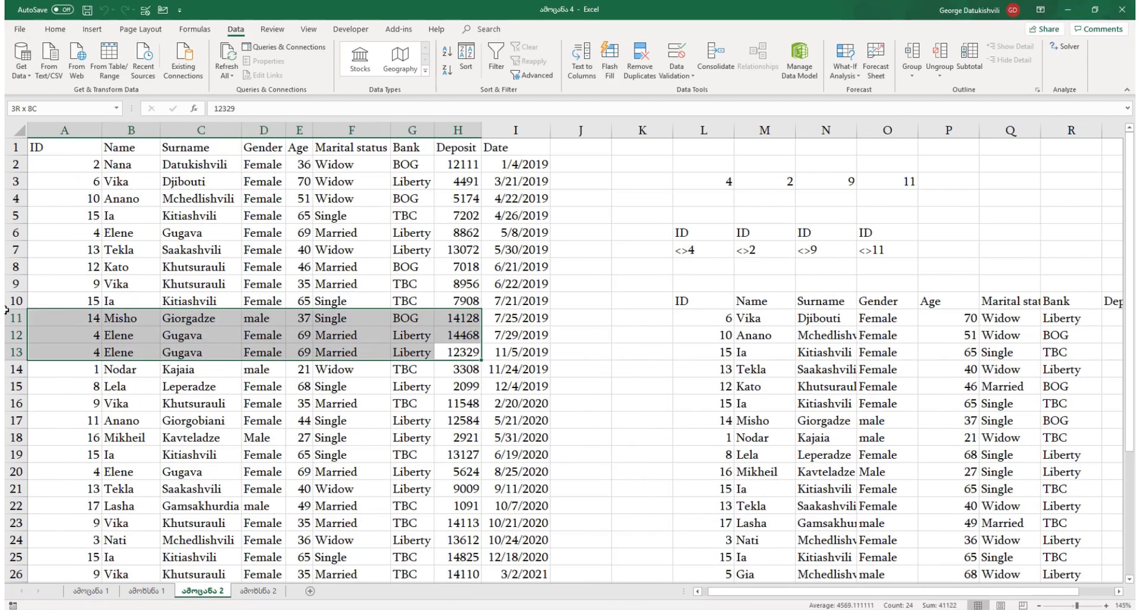
{"action": "left_click", "coordinate": [139, 221]}
{"action": "scroll", "coordinate": [247, 437], "scroll_direction": "down", "scroll_amount": 7}
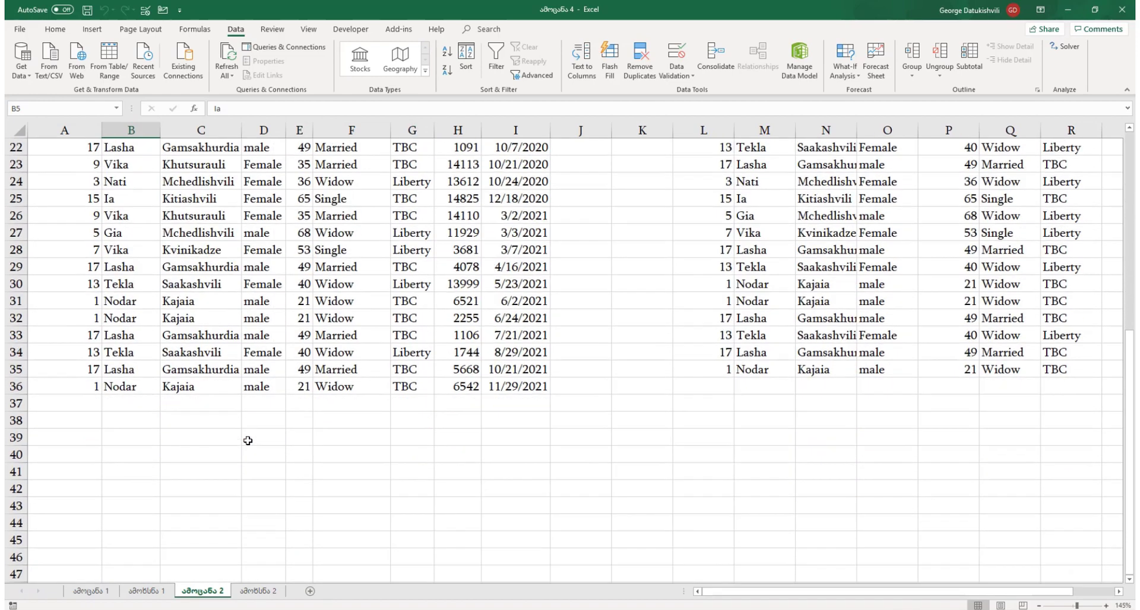
{"action": "scroll", "coordinate": [312, 376], "scroll_direction": "up", "scroll_amount": 7}
{"action": "scroll", "coordinate": [758, 409], "scroll_direction": "down", "scroll_amount": 3}
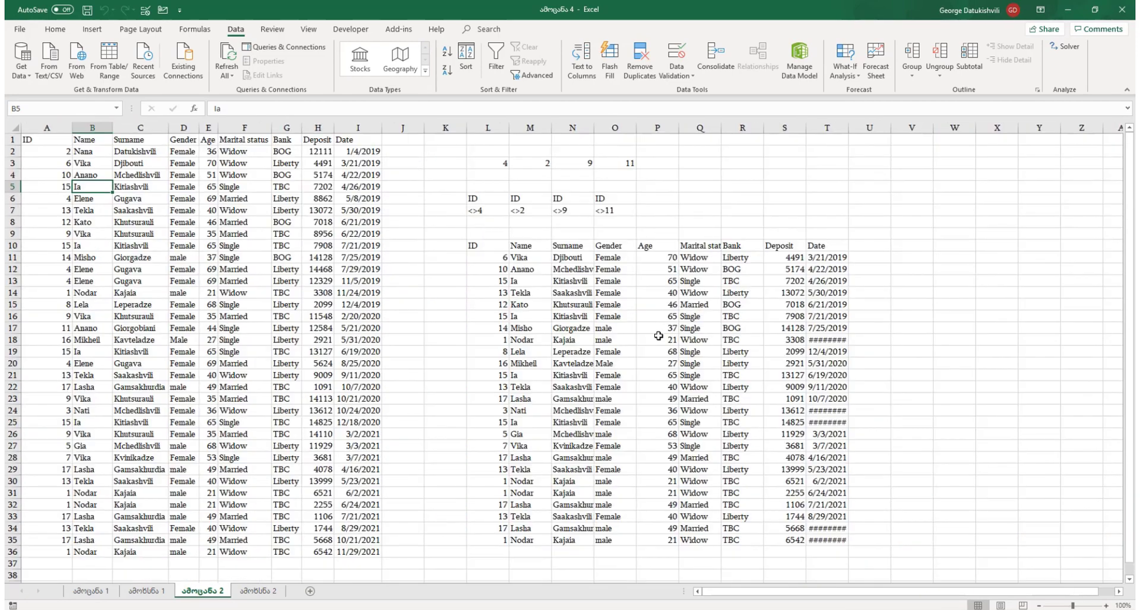
{"action": "left_click", "coordinate": [572, 292]}
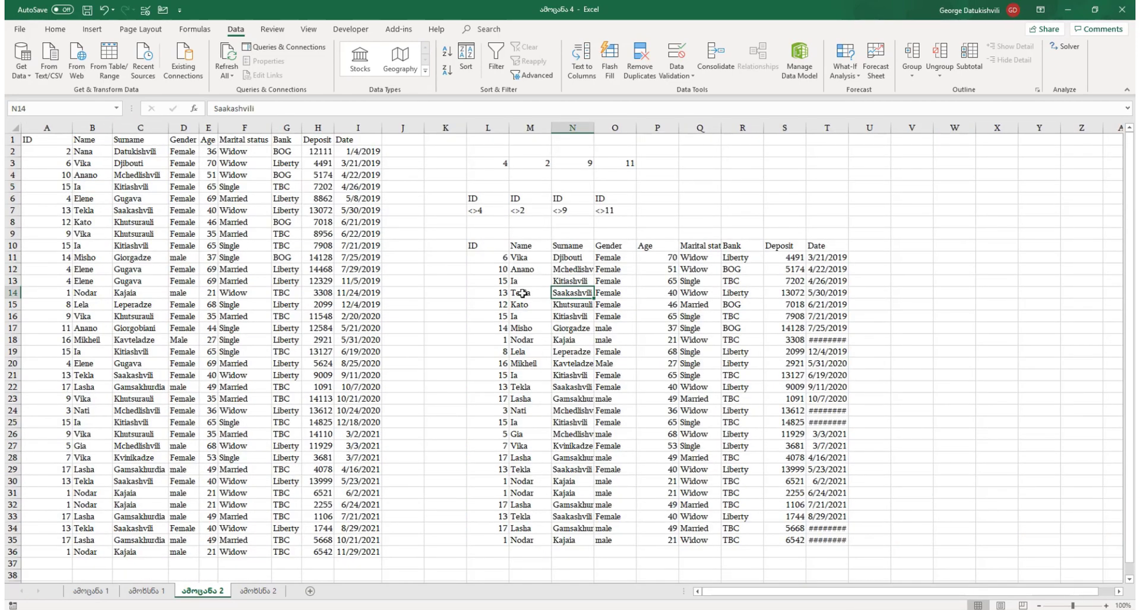
{"action": "left_click_drag", "start_coordinate": [501, 210], "coordinate": [611, 211]}
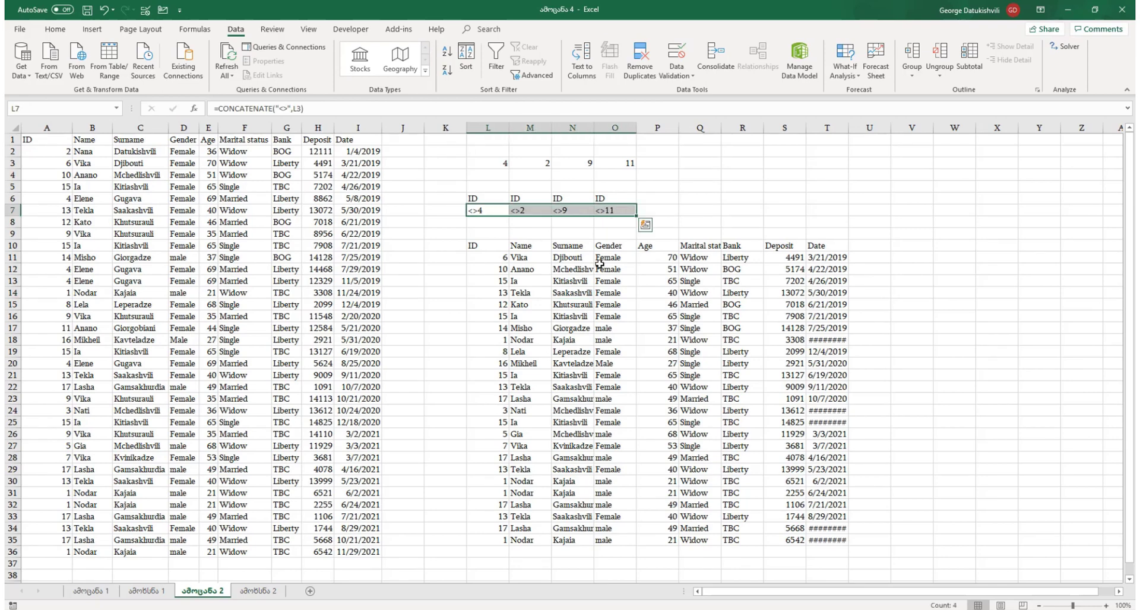
{"action": "left_click", "coordinate": [572, 340]}
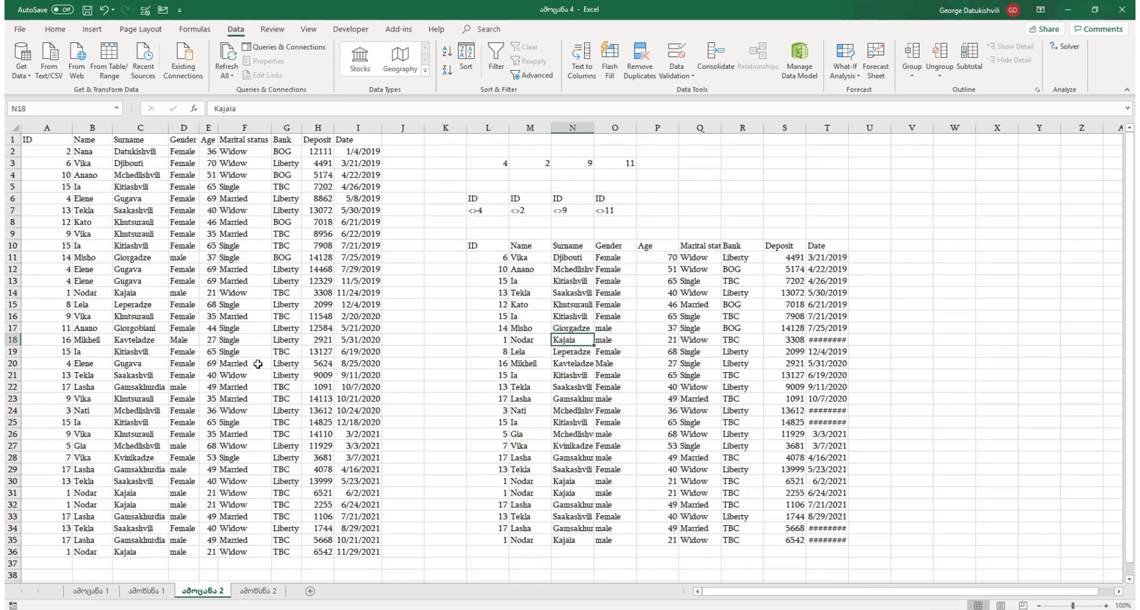
{"action": "left_click", "coordinate": [246, 332]}
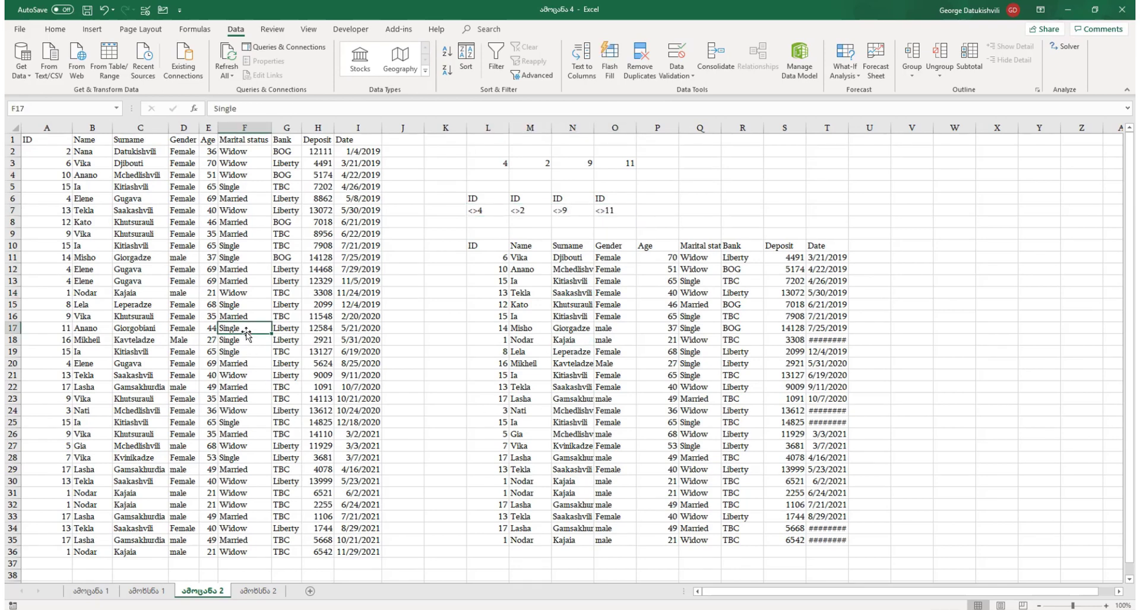